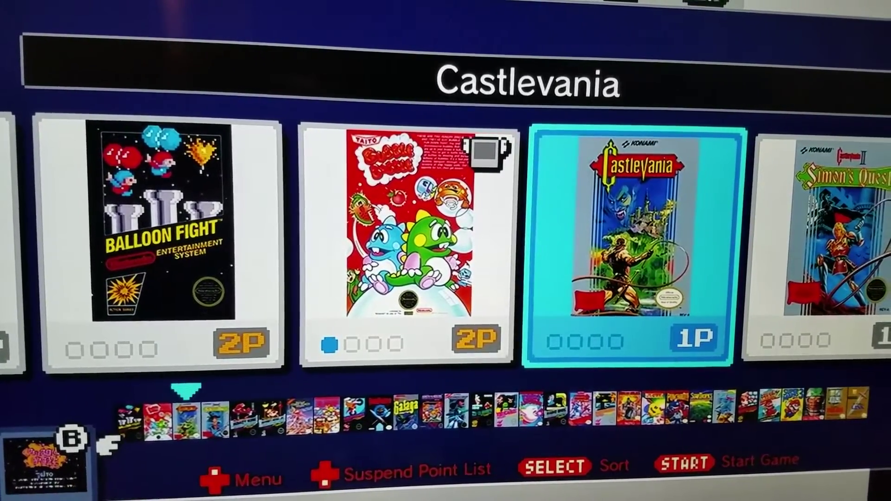
key(Right)
key(Right)
key(Right)
key(Right)
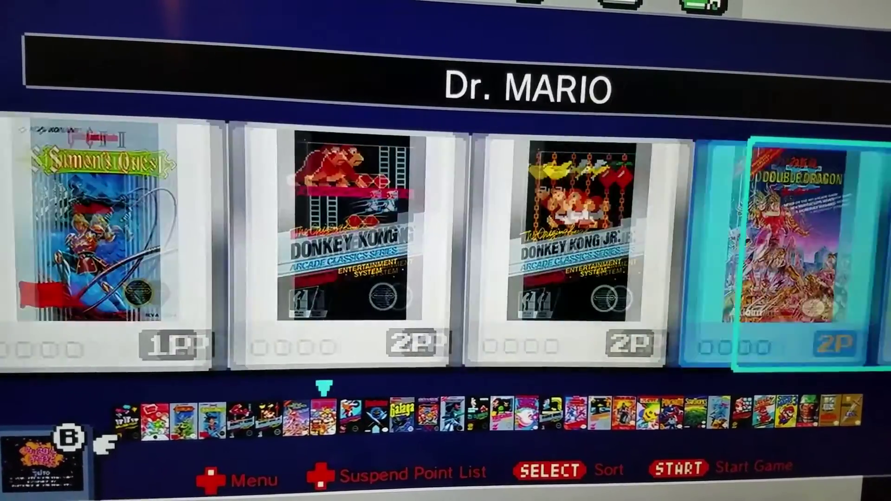
key(Down)
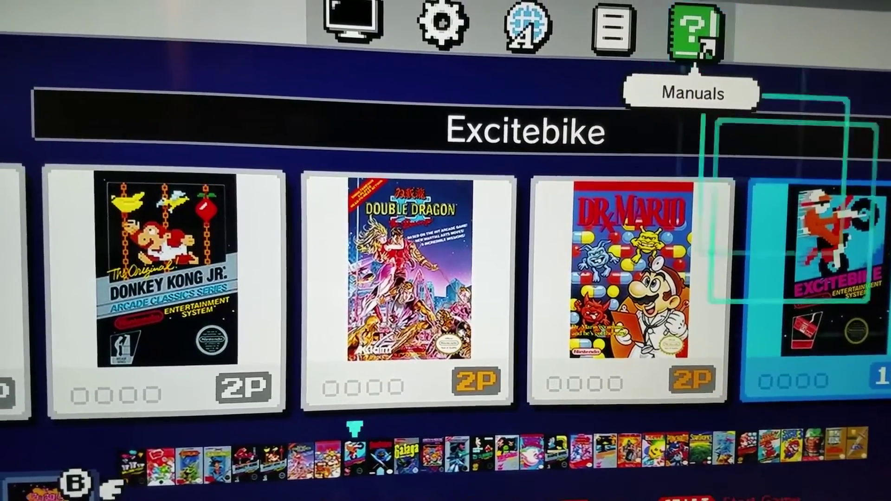
key(Up)
key(Left)
key(Left)
key(Left)
key(Left)
key(Left)
key(Left)
key(Left)
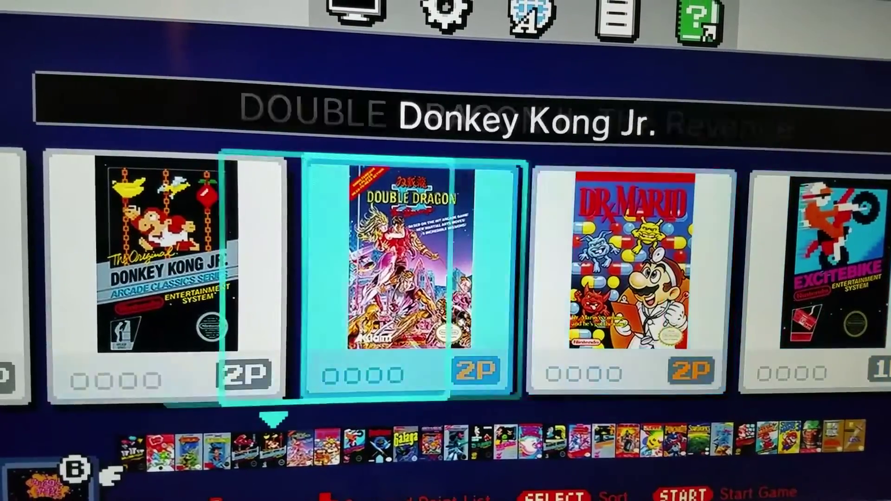
key(Left)
key(Left)
key(Left)
key(Left)
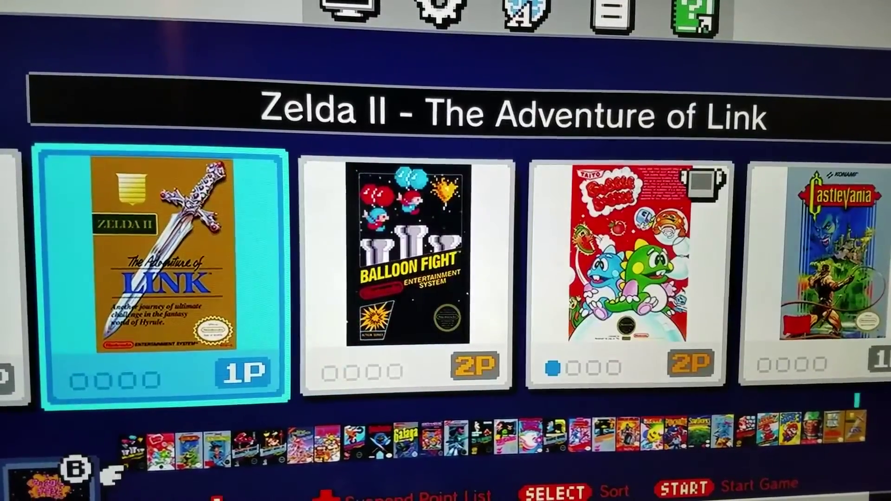
key(Left)
key(Left)
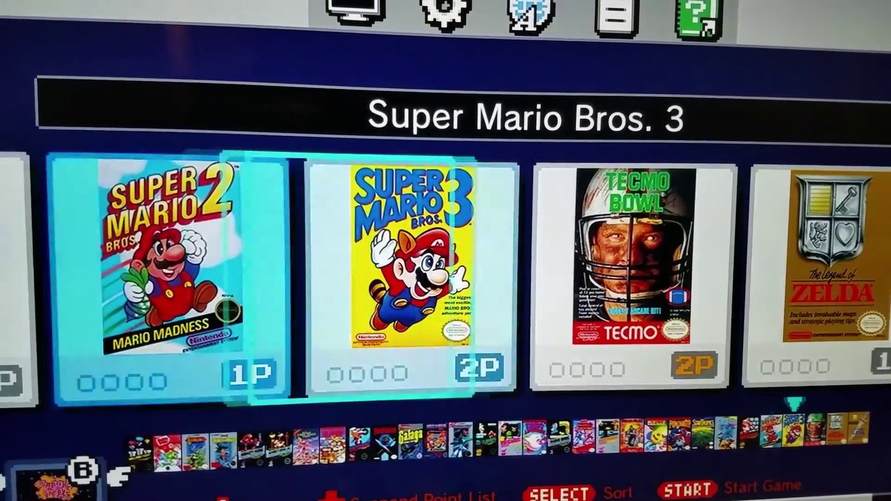
key(Right)
key(Right)
key(Right)
key(Right)
key(Right)
key(Right)
key(Right)
key(Right)
key(Right)
key(Right)
key(Right)
key(Right)
key(Right)
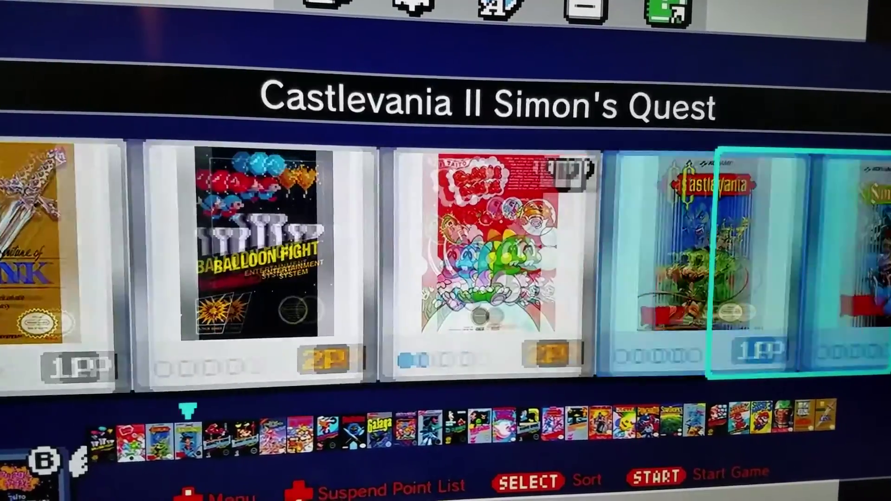
key(Right)
key(Right)
key(Right)
key(Right)
key(Right)
key(Right)
key(Right)
key(Right)
key(Right)
key(Right)
key(Right)
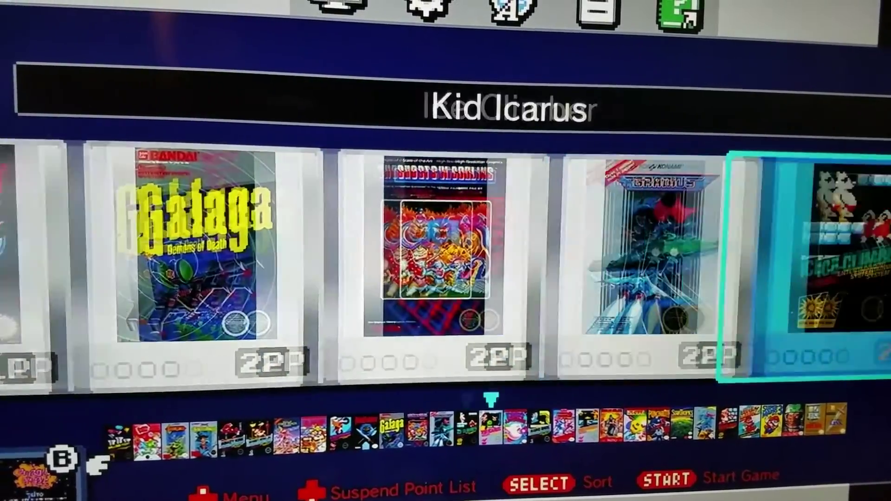
key(Right)
key(Right)
key(Right)
key(Right)
key(Right)
key(Right)
key(Right)
key(Right)
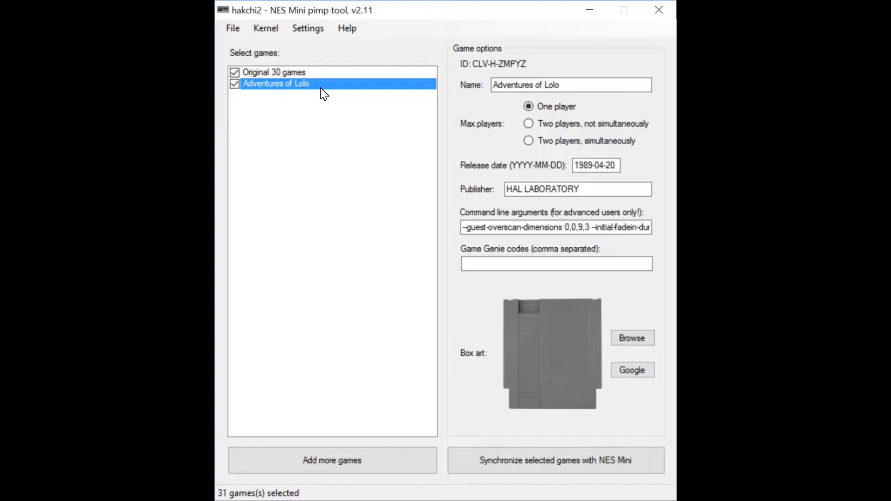
click(280, 73)
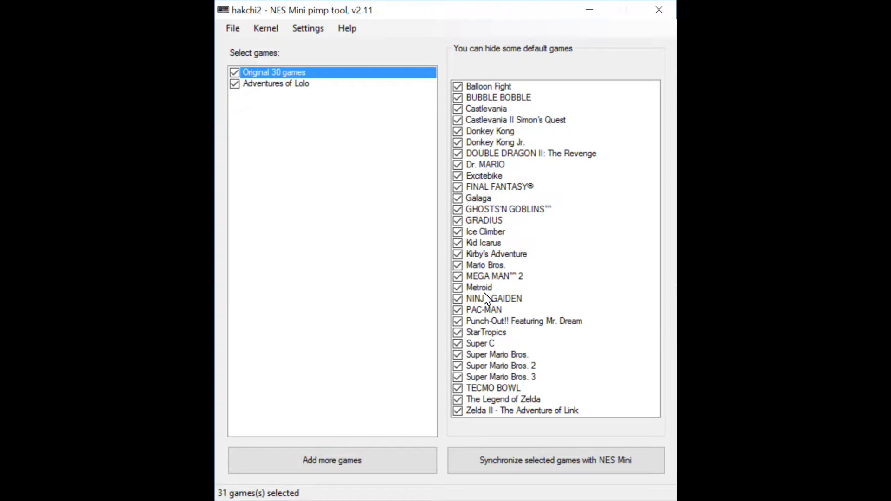
click(341, 467)
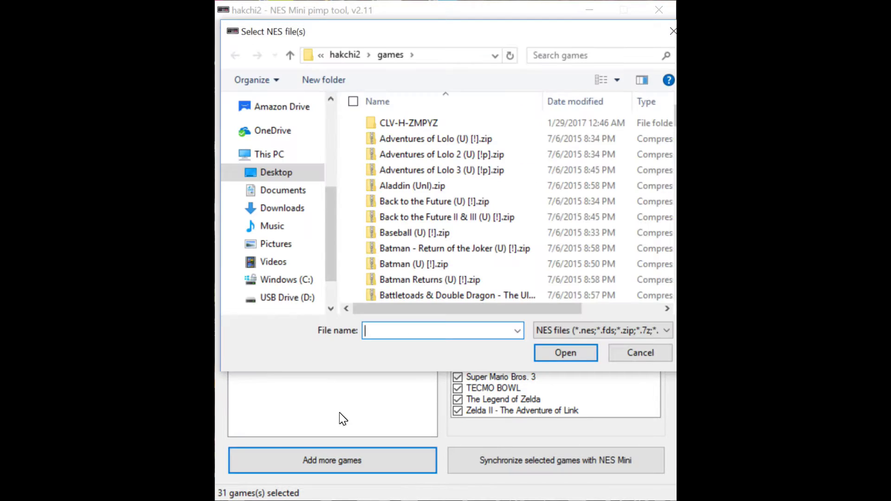
double_click(414, 157)
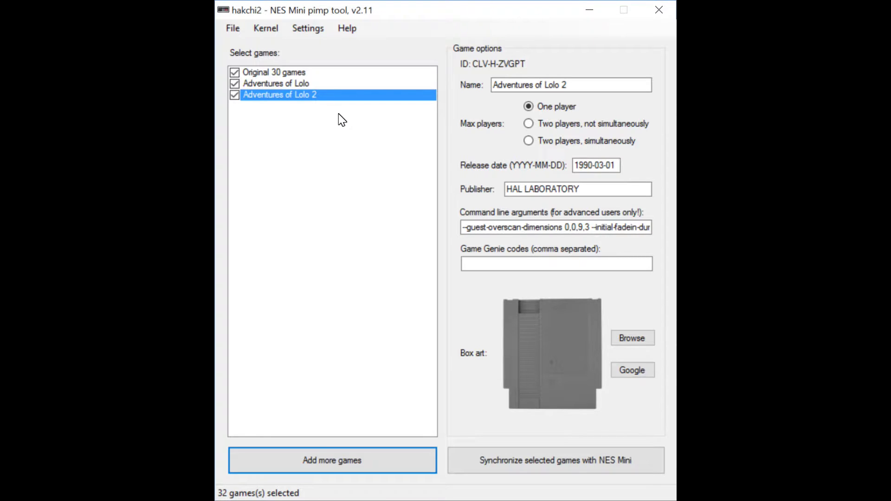
click(279, 83)
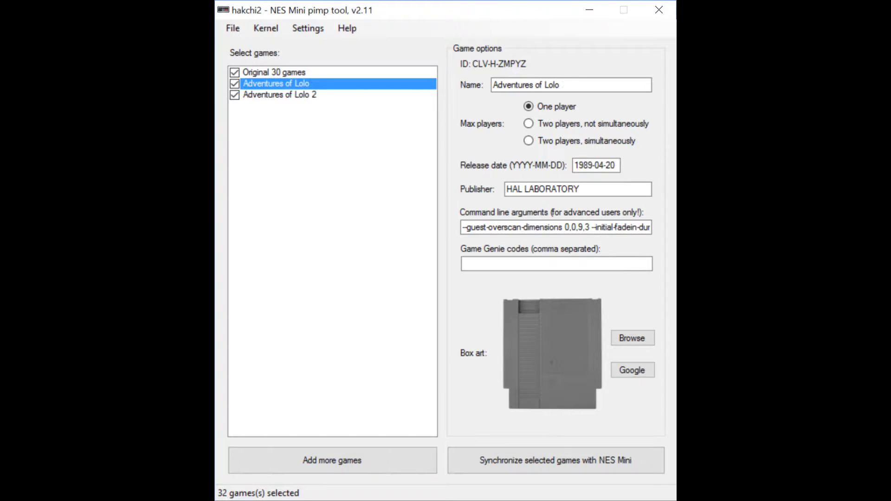
key(alt+f)
key(Right)
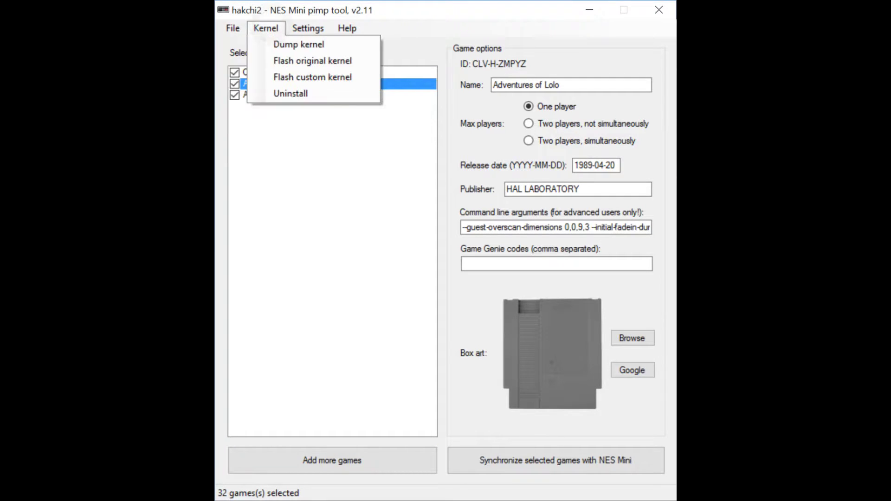
key(Right)
key(Left)
key(Return)
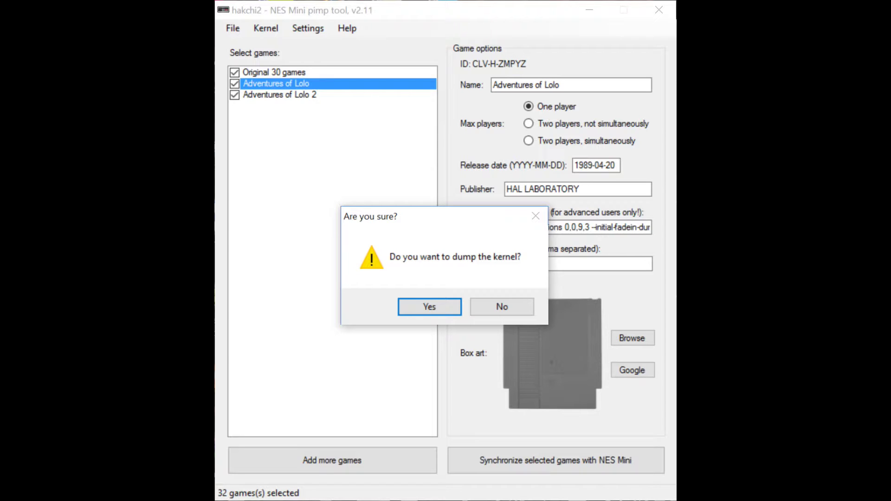
key(Return)
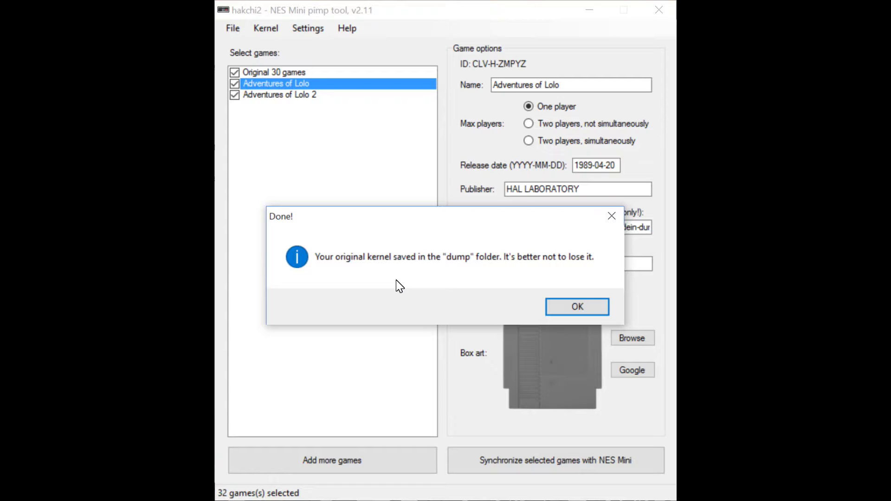
click(577, 307)
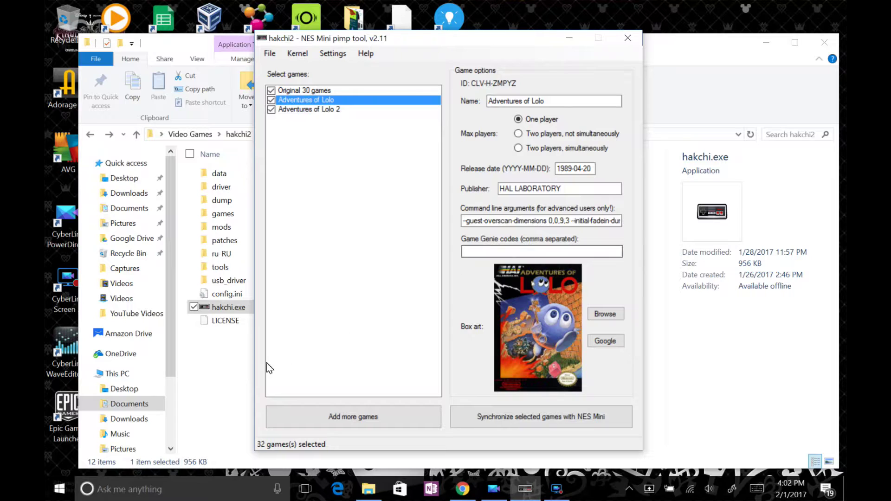
click(220, 375)
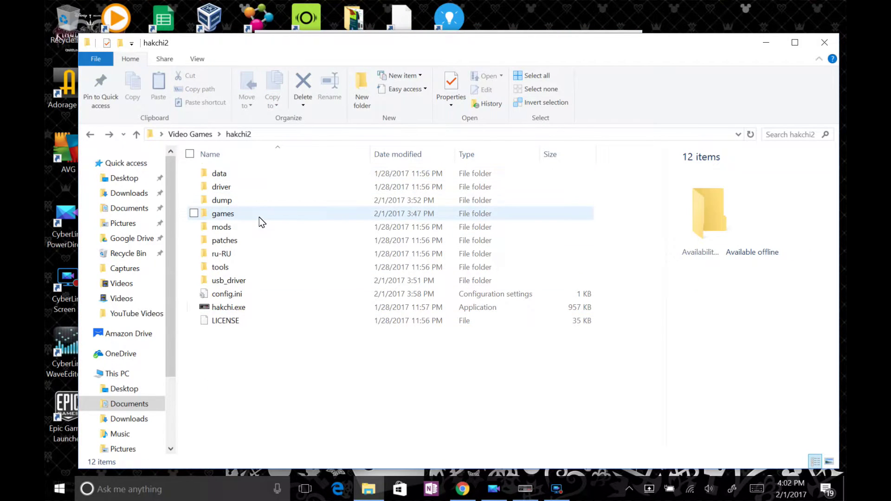
mouse_move(262, 223)
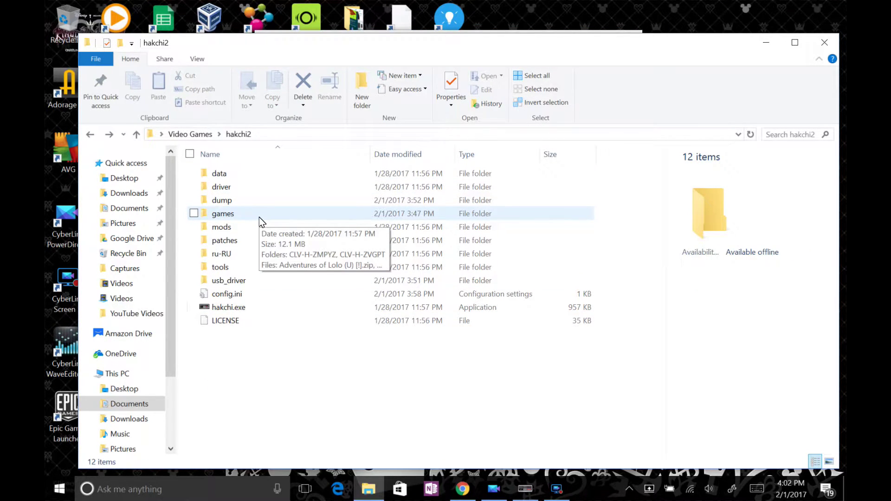
double_click(221, 200)
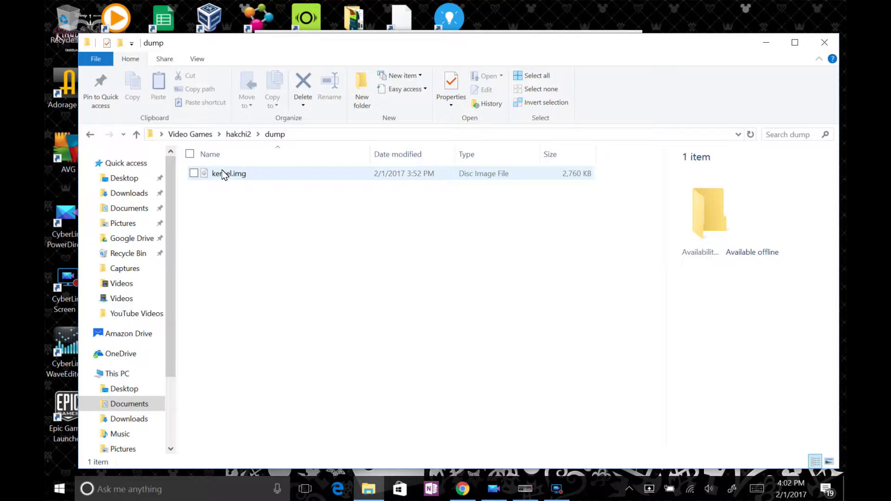
click(90, 135)
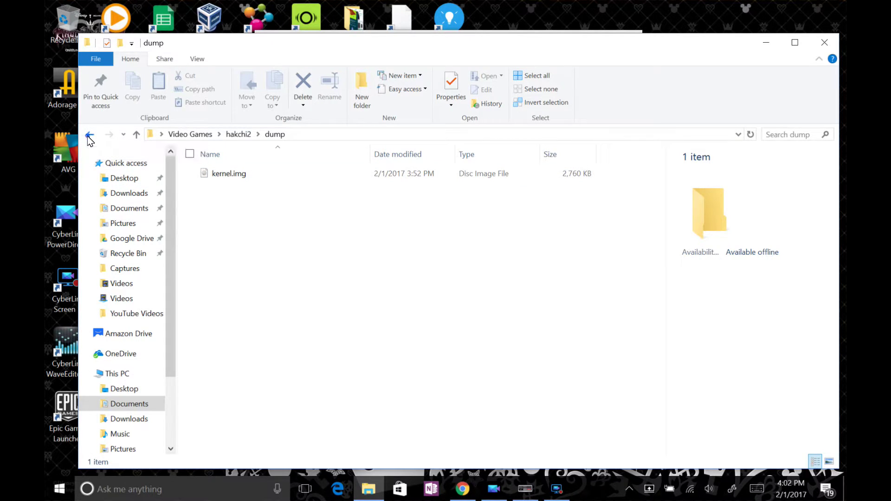
click(533, 491)
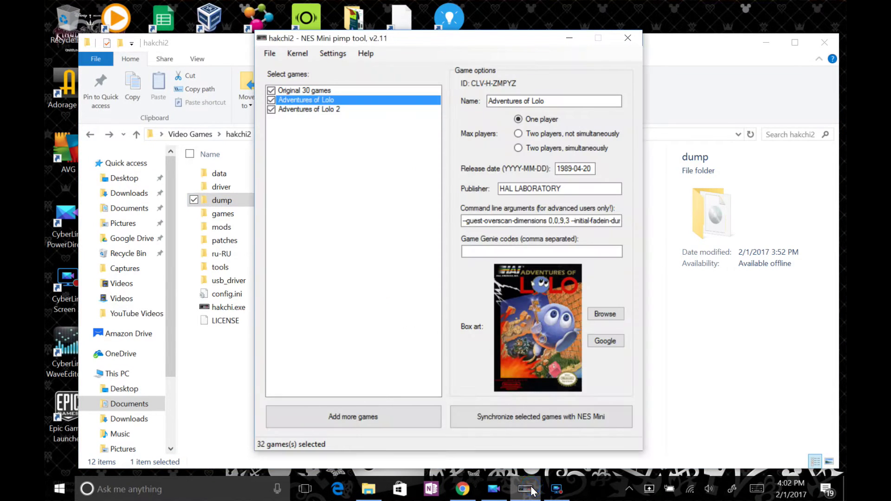
click(292, 55)
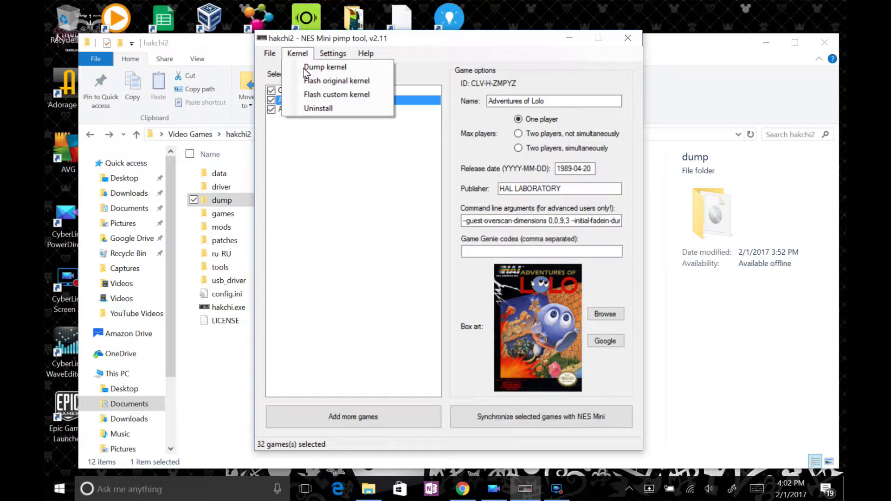
key(Return)
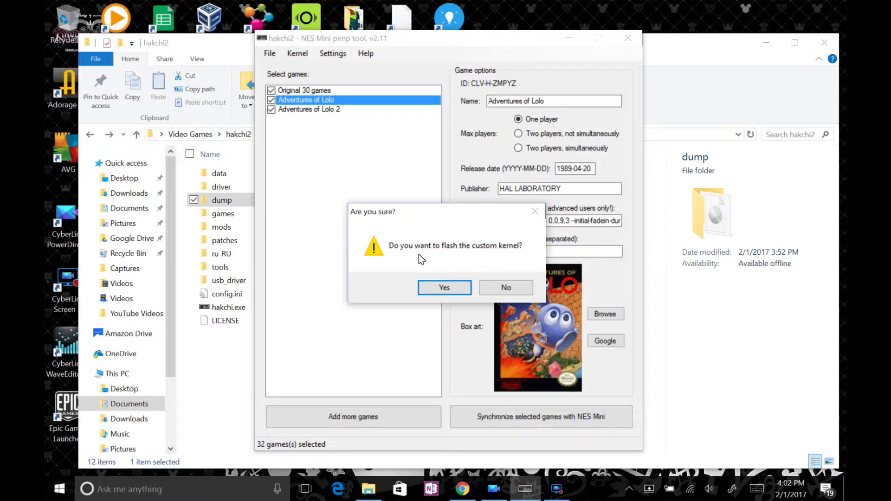
click(455, 288)
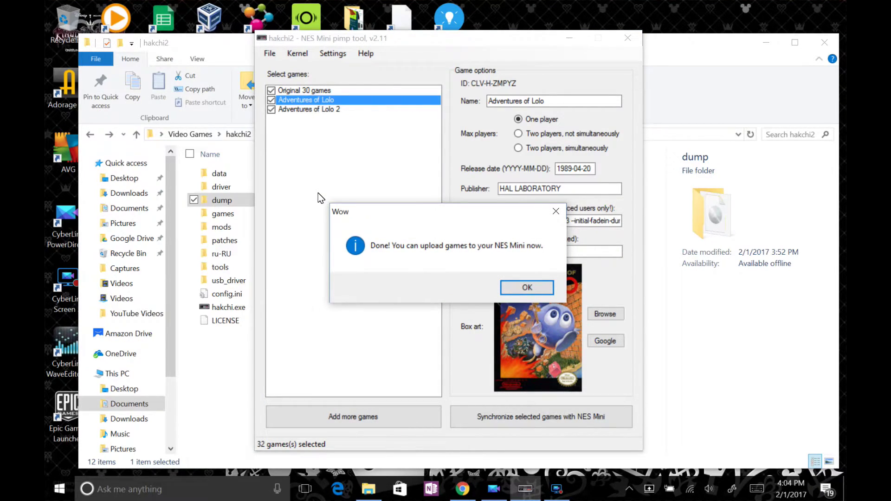
click(520, 287)
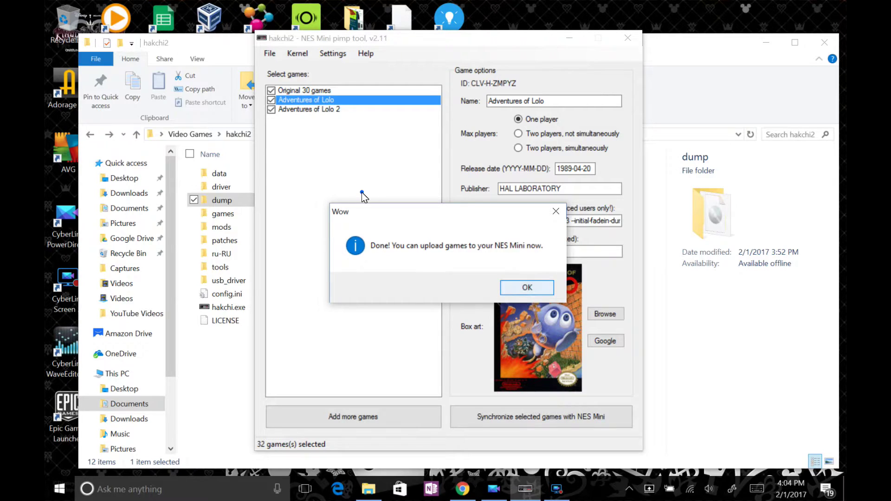
click(298, 53)
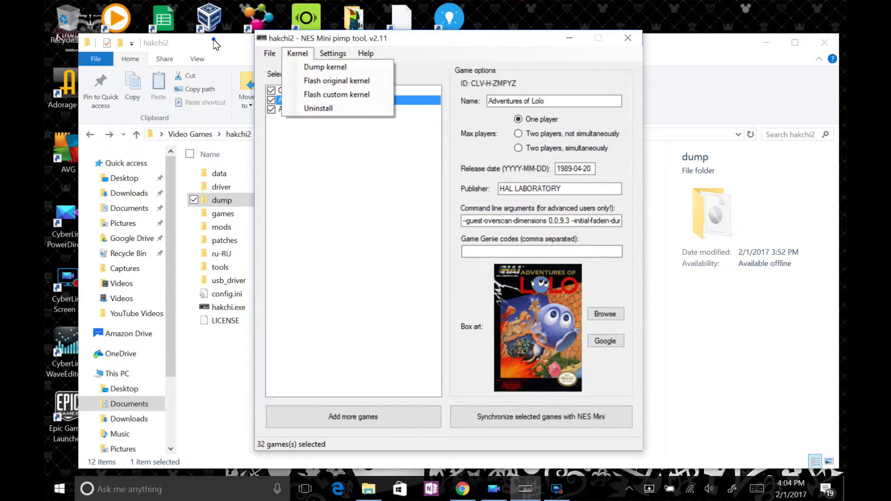
click(214, 43)
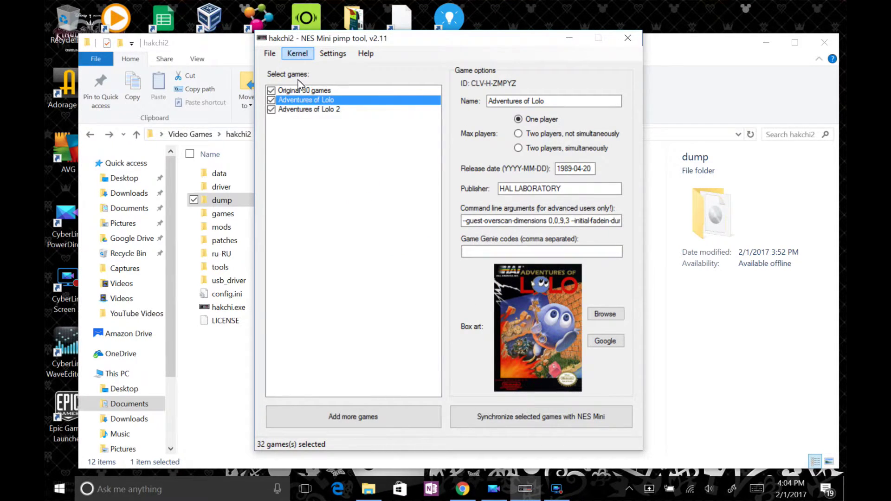
click(311, 106)
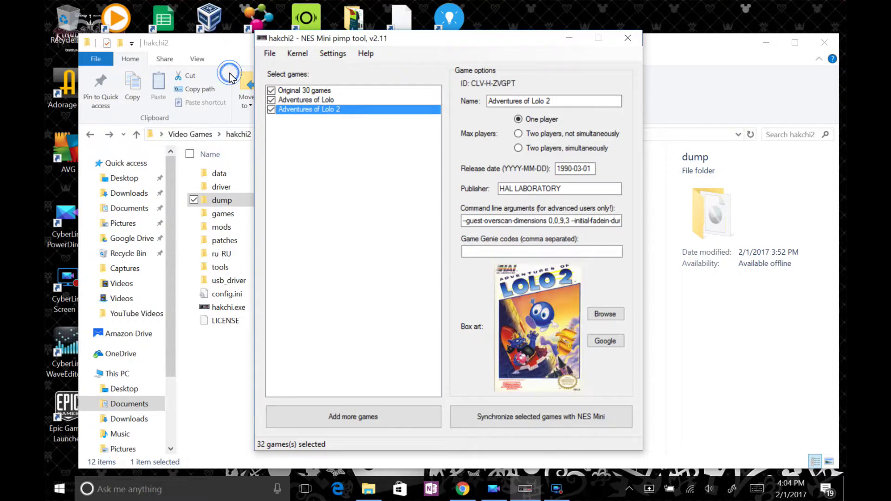
click(335, 99)
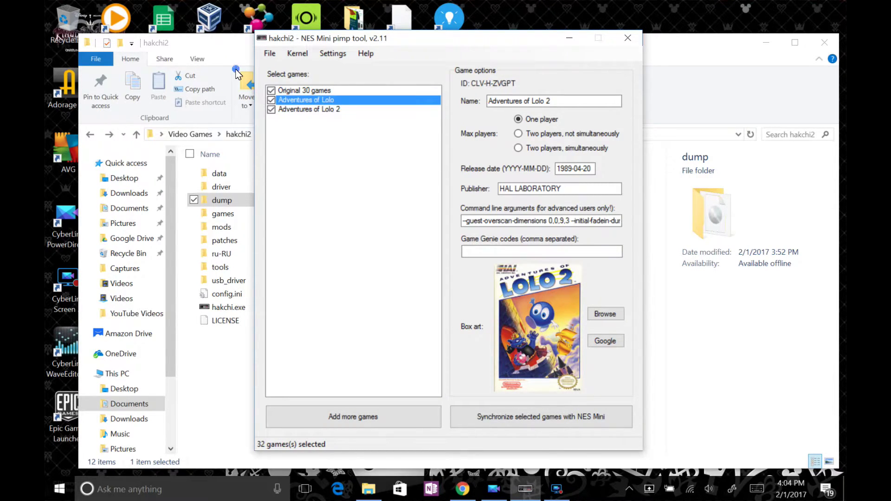
click(340, 90)
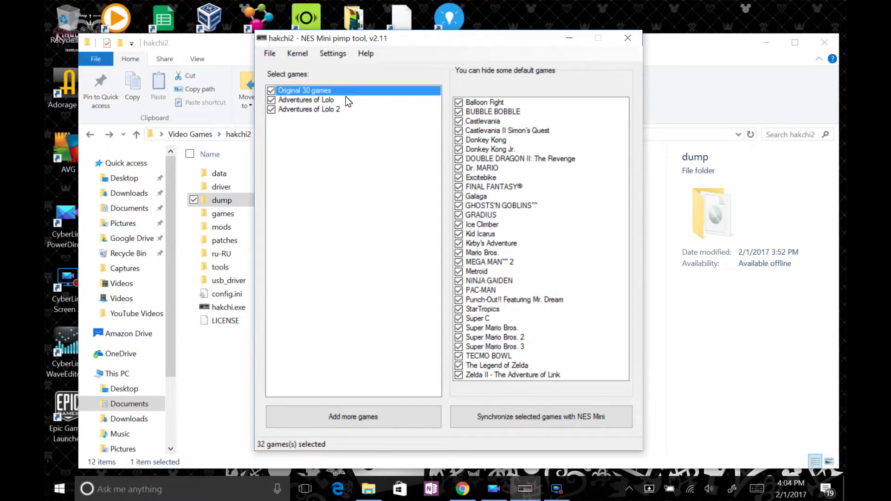
click(345, 99)
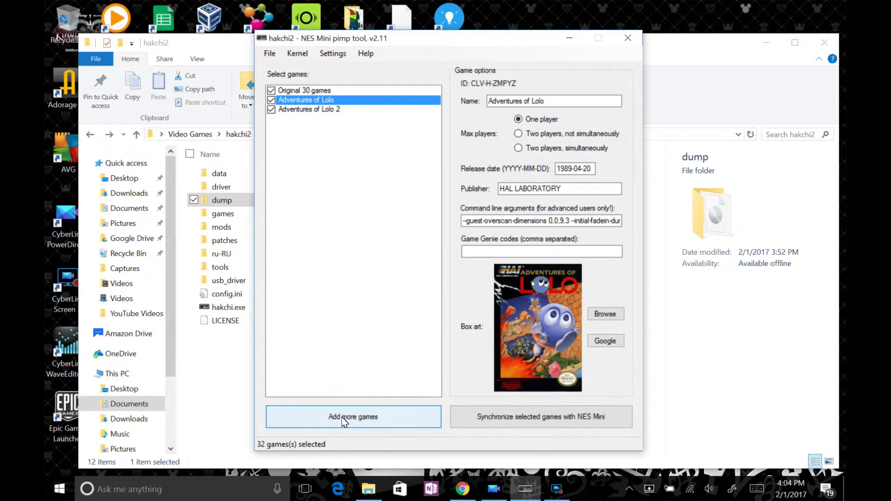
click(343, 420)
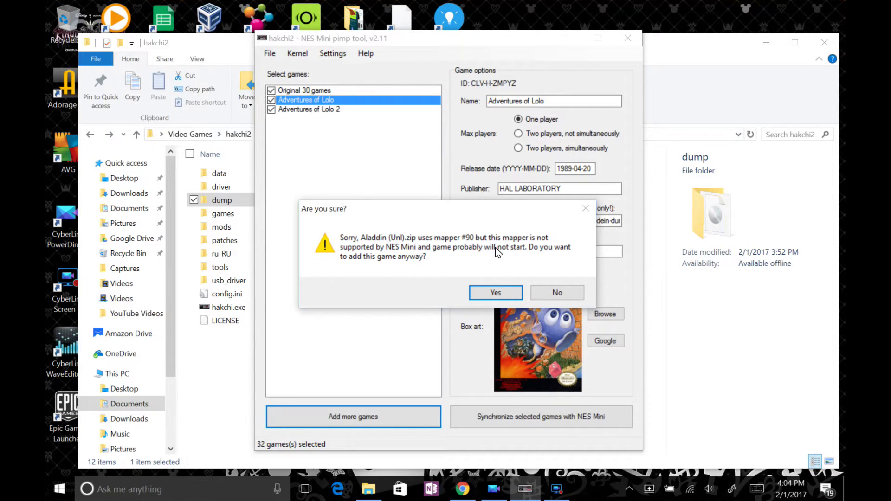
click(495, 293)
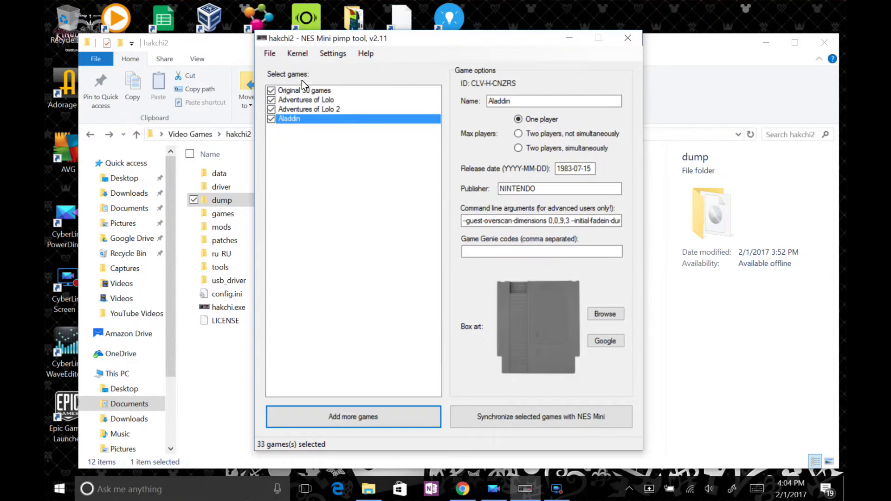
click(268, 54)
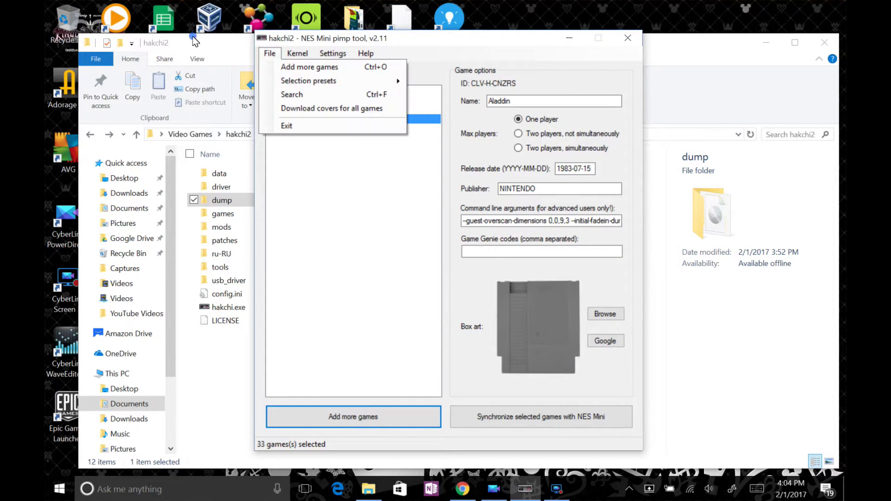
click(309, 111)
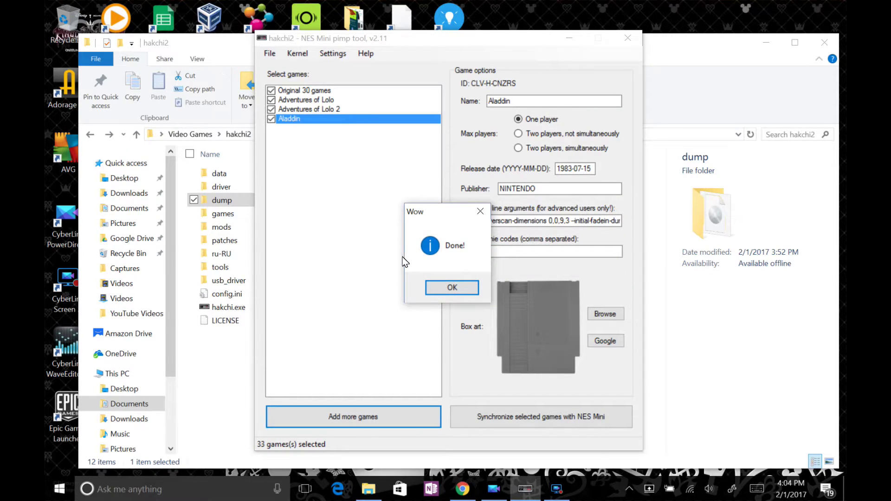
click(439, 287)
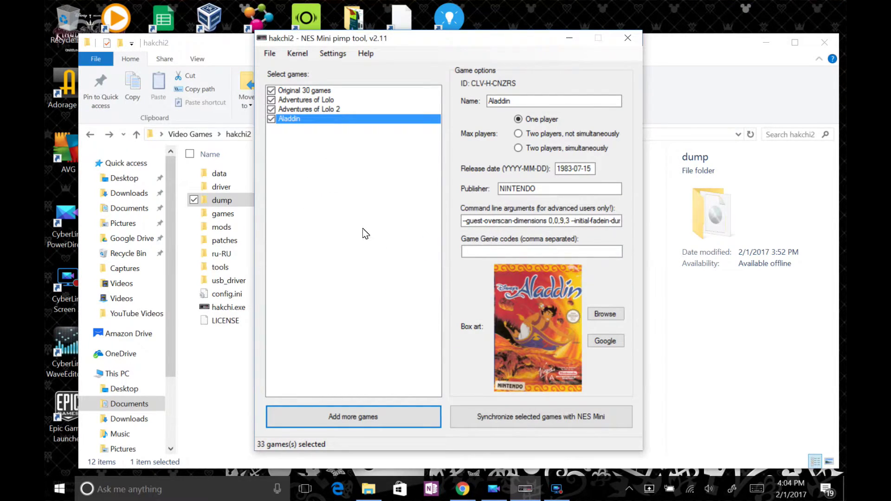
click(321, 110)
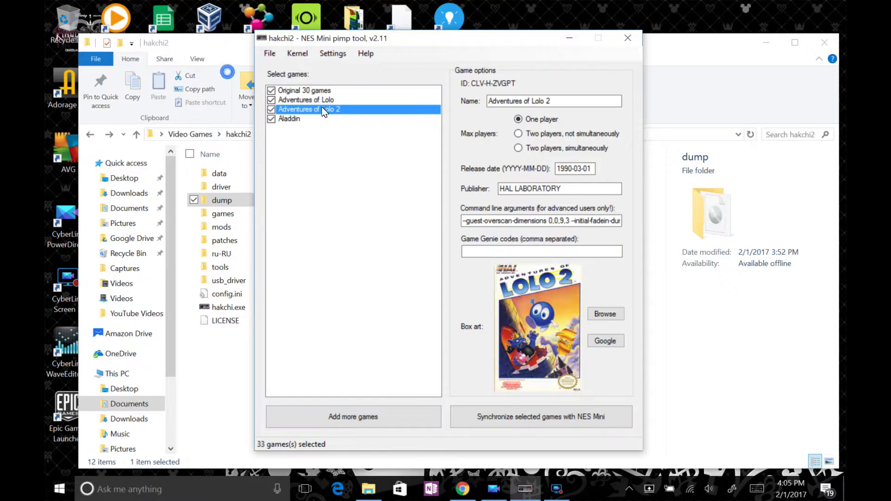
click(345, 99)
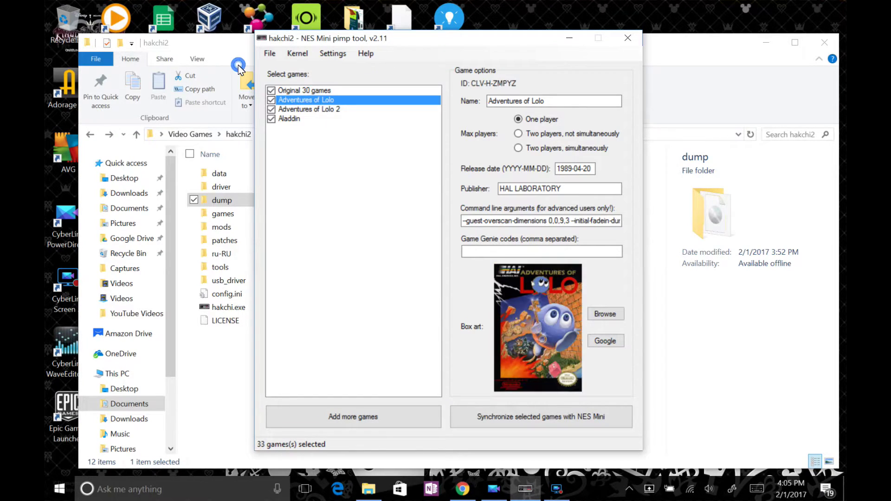
click(345, 91)
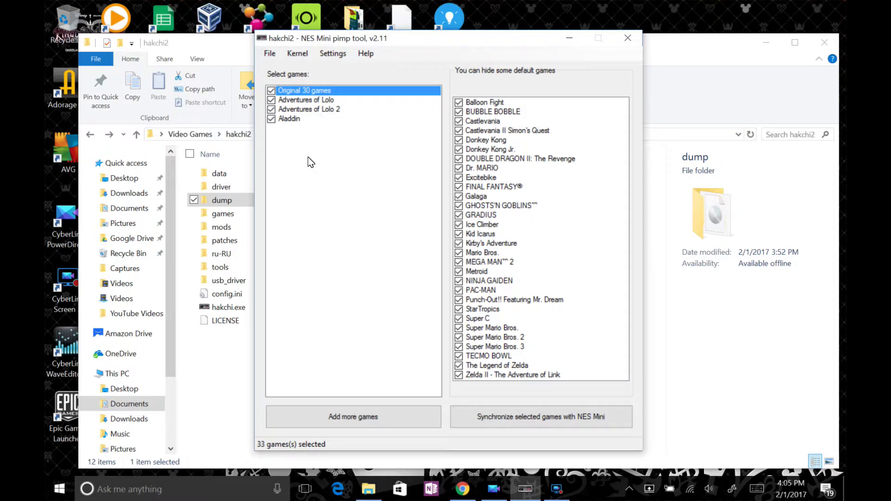
click(478, 422)
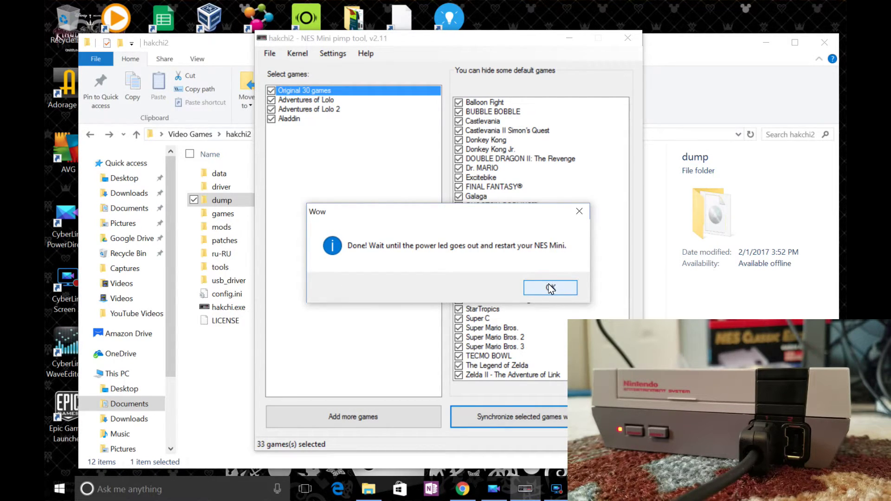
click(551, 287)
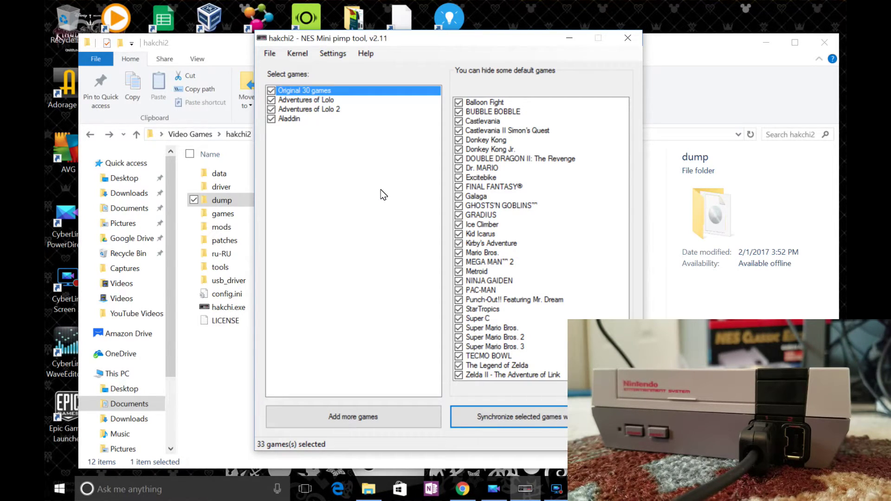
click(270, 55)
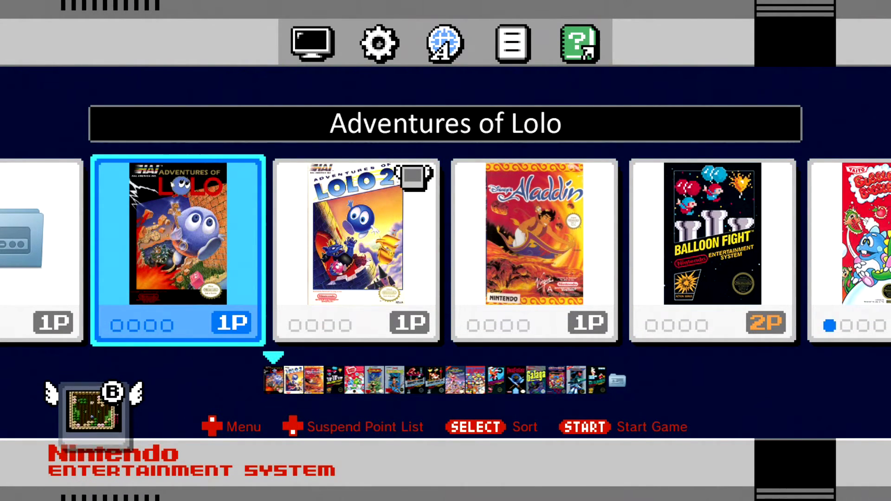
Browse the added games Adventures of Lolo, Lolo 2 and Aladdin to view their box art.
key(Right)
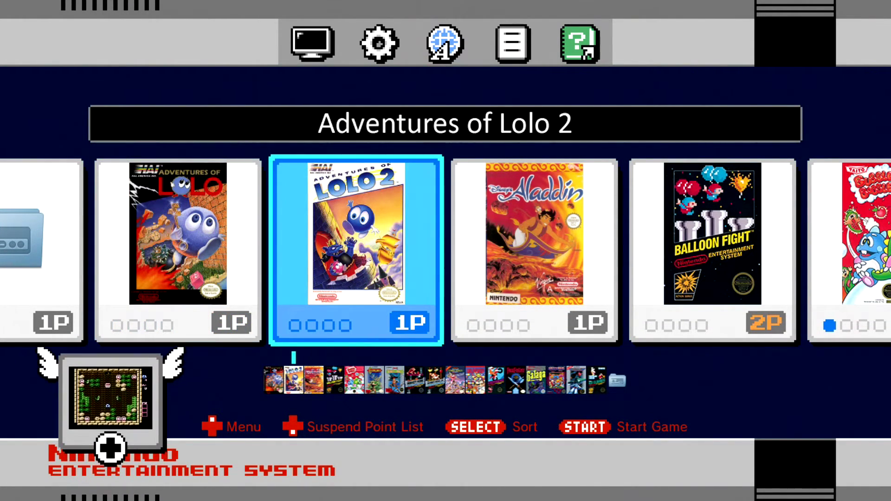
key(Right)
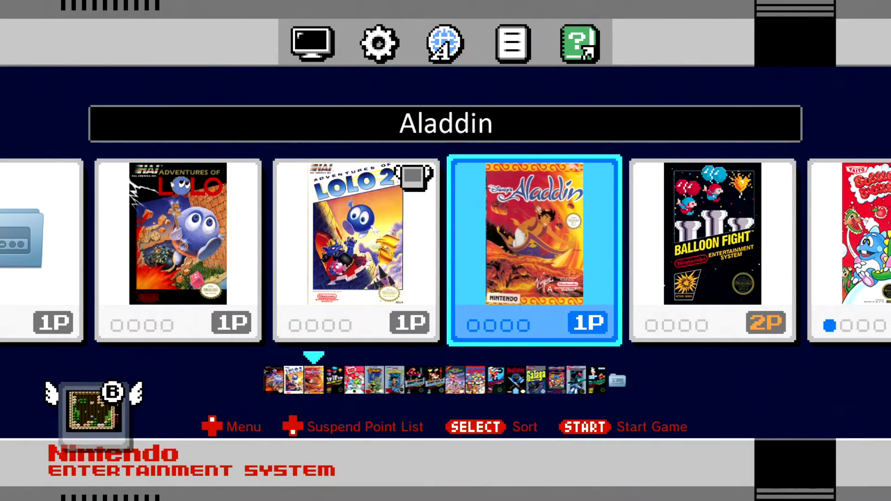
key(Left)
key(Left)
key(Right)
key(Left)
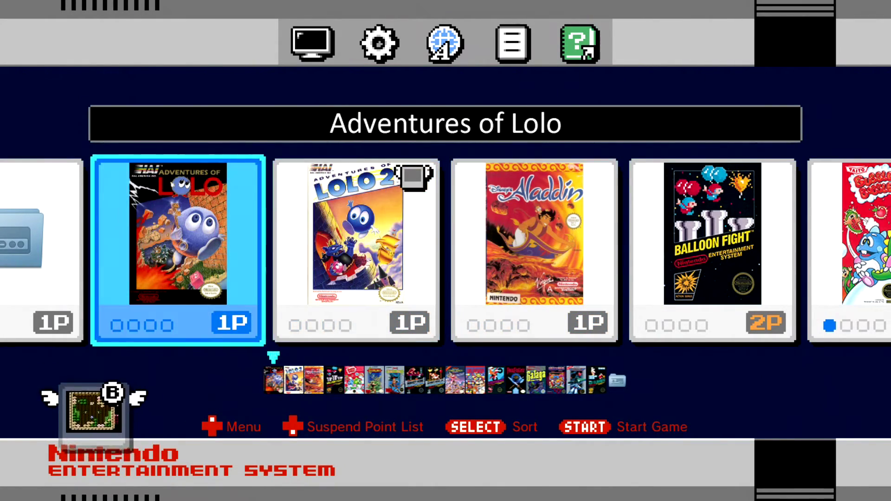
Scroll through the default games, past Double Dragon II, PAC-MAN and Kid Icarus, to the Lolo/Ice Climber folder.
key(Right)
key(Right)
key(Right)
key(Right)
key(Right)
key(Right)
key(Right)
key(Right)
key(Right)
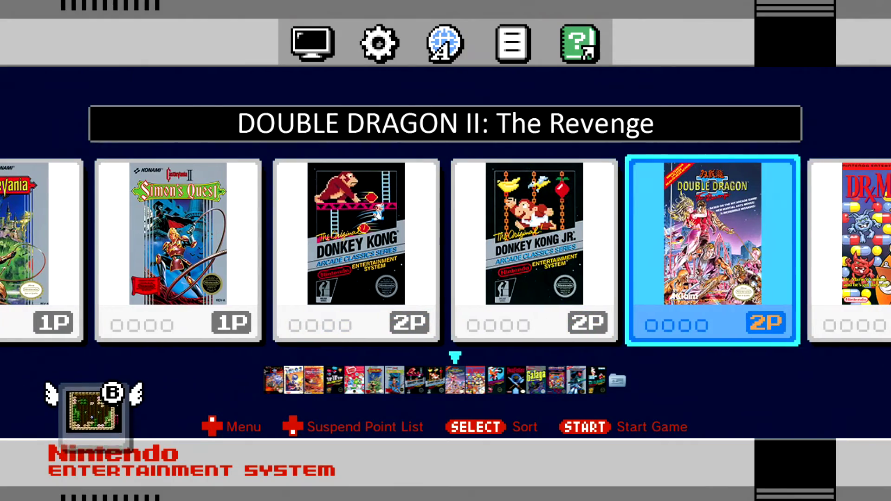
key(Right)
key(Right)
key(Right)
key(Right)
key(Right)
key(Right)
key(Right)
key(Right)
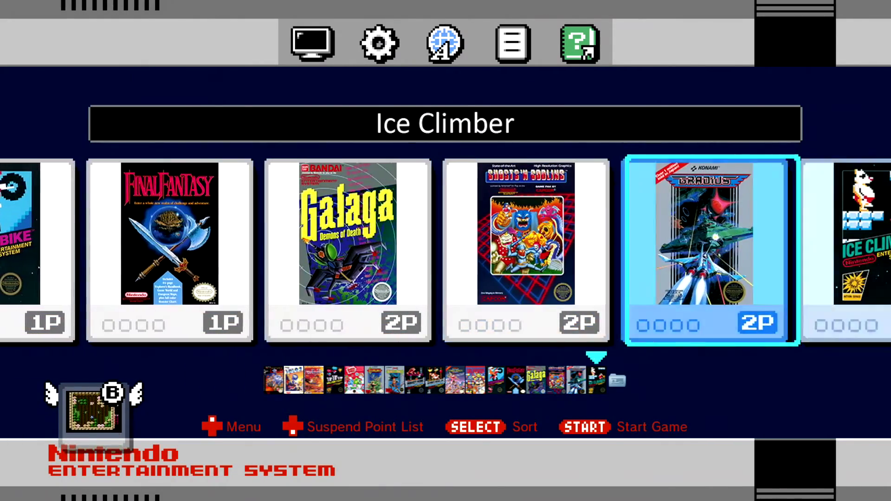
key(Right)
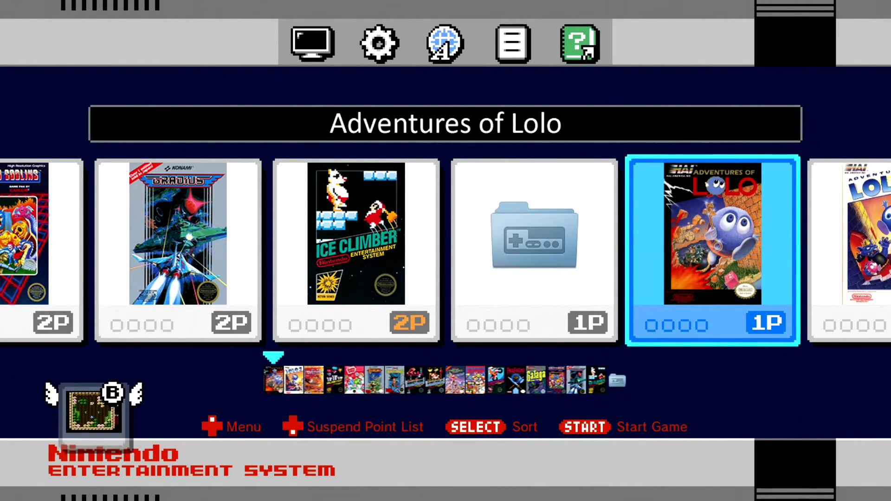
key(Left)
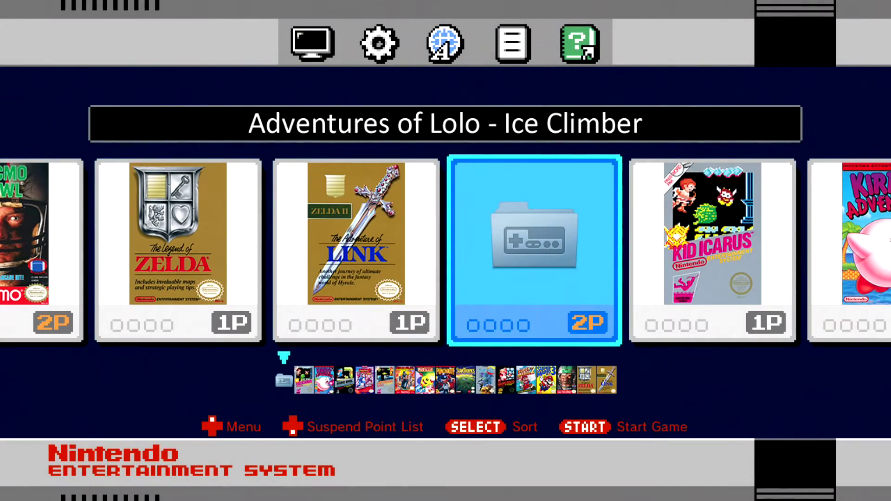
key(Left)
key(Left)
key(Left)
key(Left)
key(Left)
key(Left)
key(Left)
key(Left)
key(Left)
key(Left)
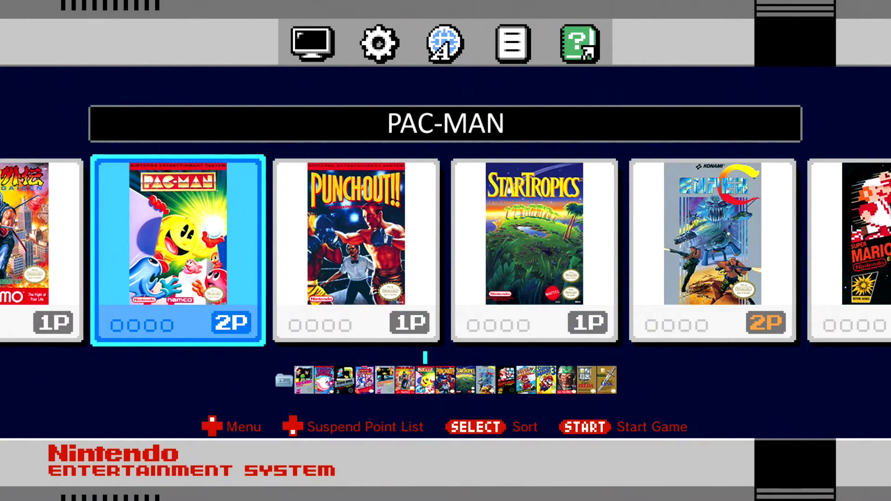
key(Left)
key(Left)
key(Left)
key(Left)
key(Left)
key(Left)
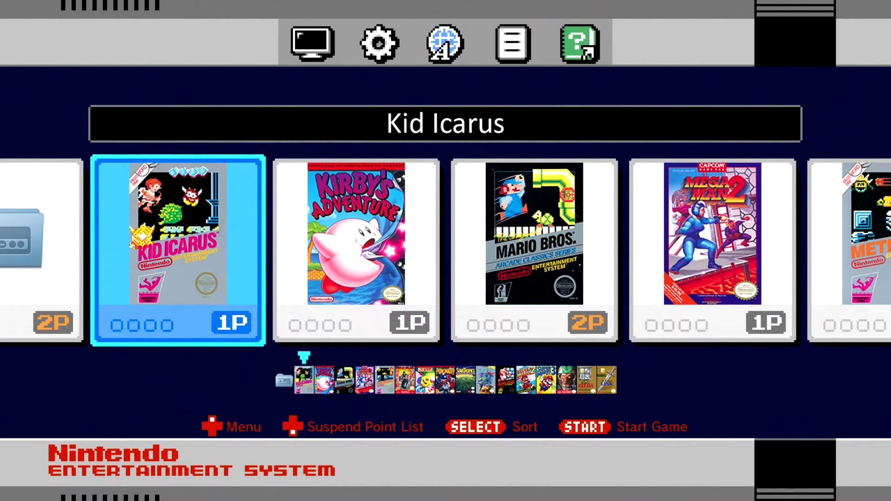
key(Left)
key(Left)
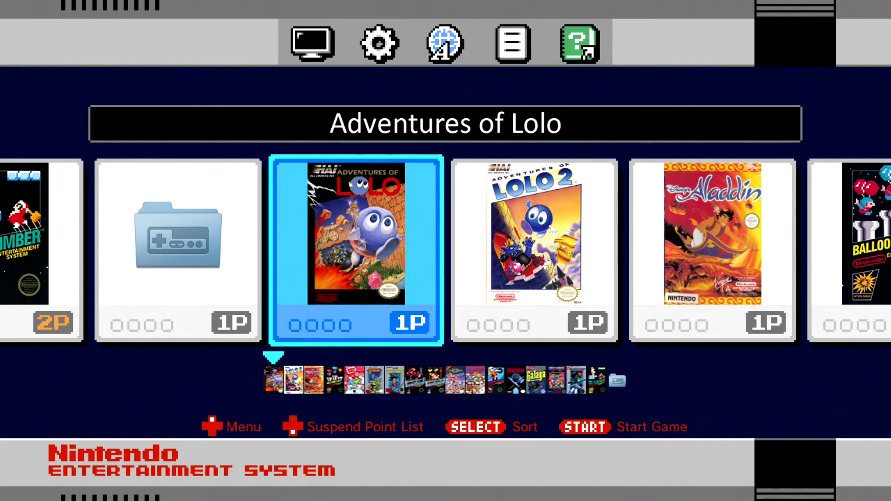
Glance at the Lolo 2 and Aladdin covers, then launch Adventures of Lolo.
key(Right)
key(Right)
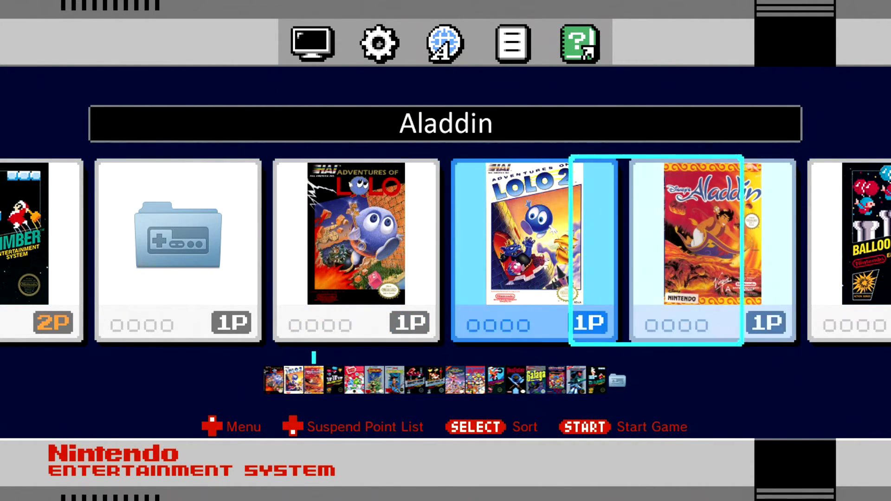
key(Left)
key(Left)
key(Return)
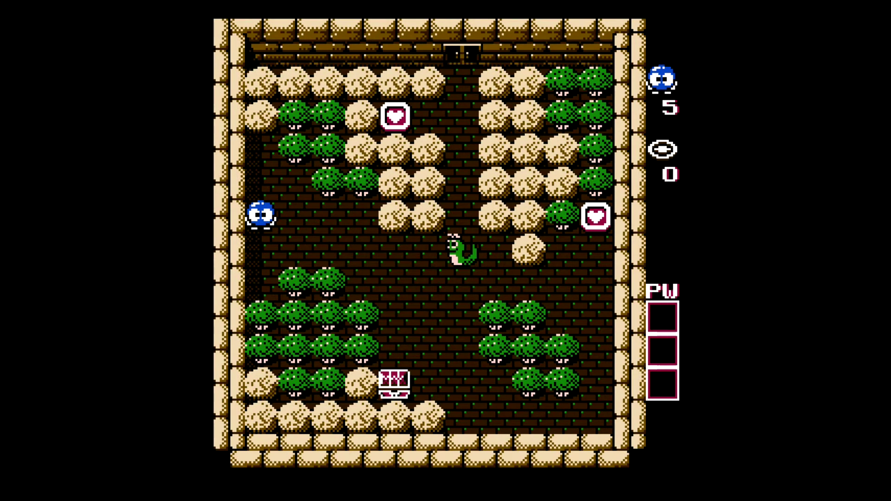
Walk Lolo past the snake, grab the heart by the right wall, then head down toward the chest.
key(Down)
key(Right)
key(Down)
key(Right)
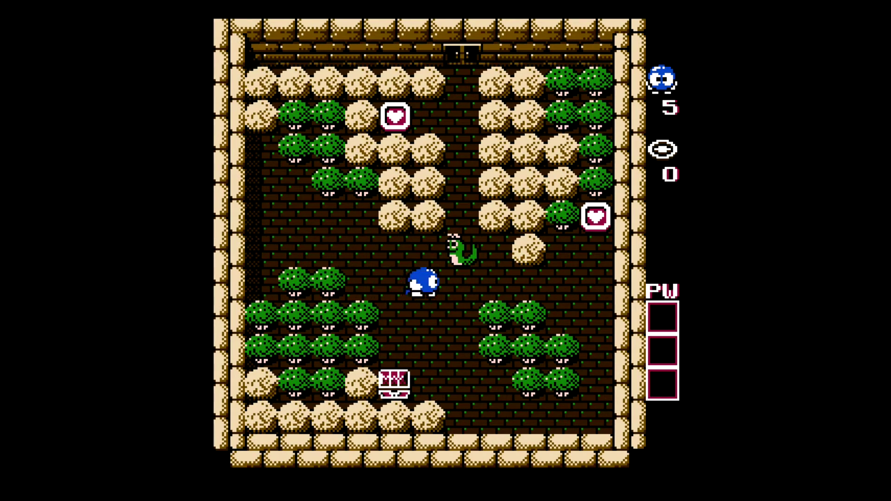
key(Right)
key(Up)
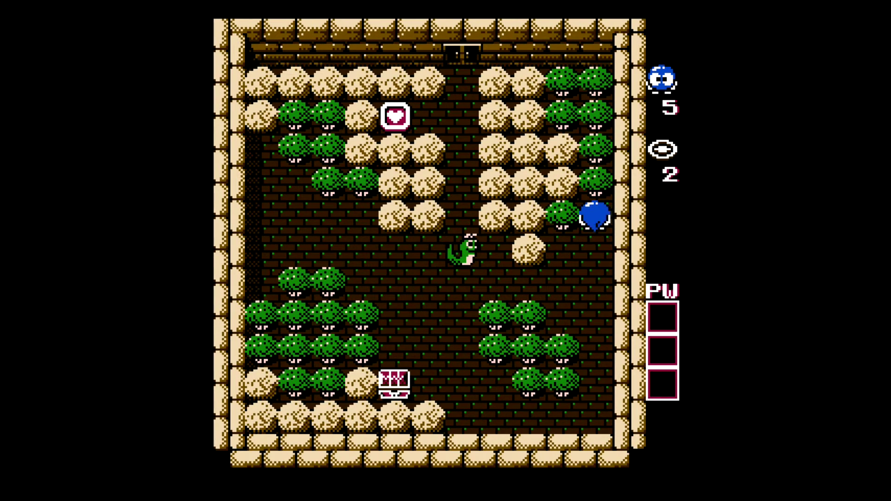
key(Down)
key(Left)
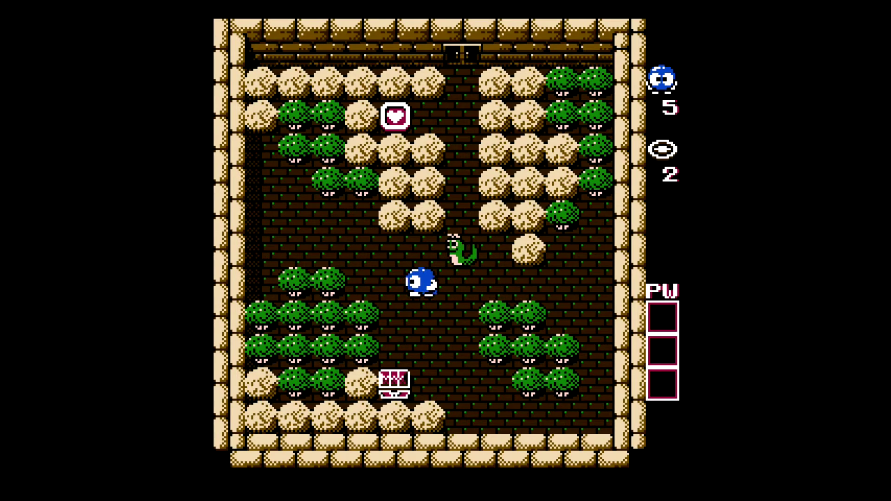
key(Down)
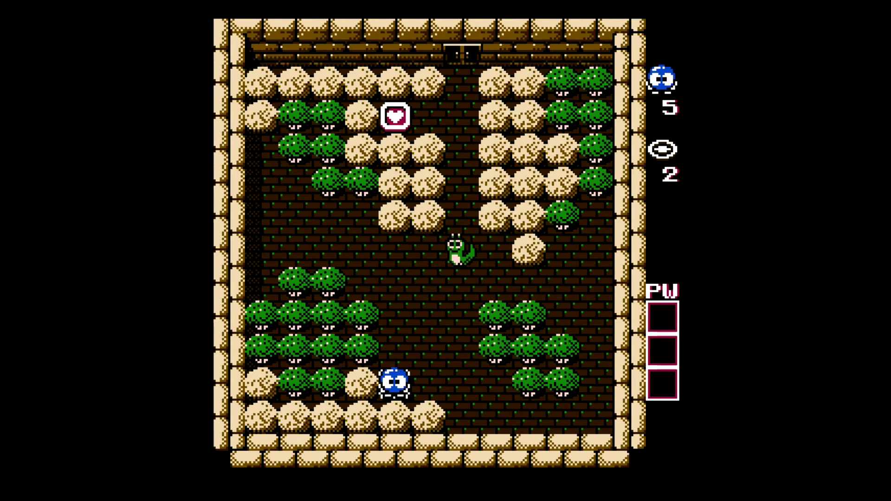
Shoot the snake, push the egg up, take the last heart and jewel, and exit the top door.
key(x)
key(Right)
key(Up)
key(x)
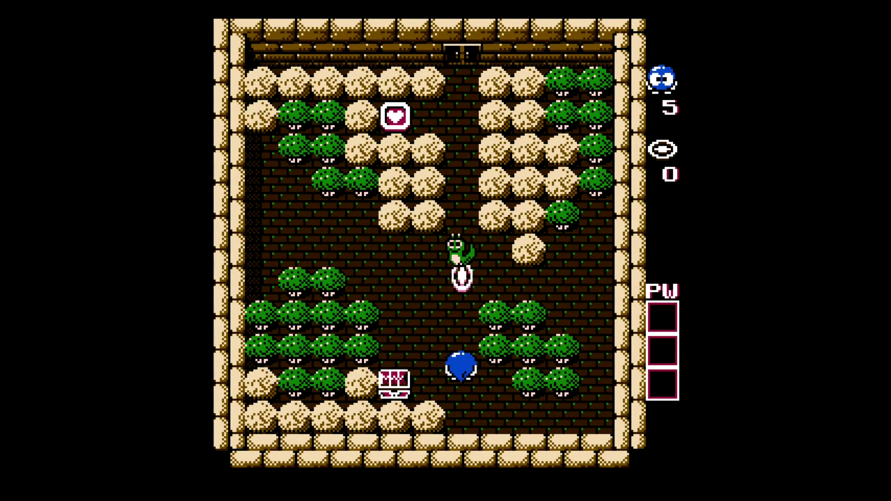
key(Up)
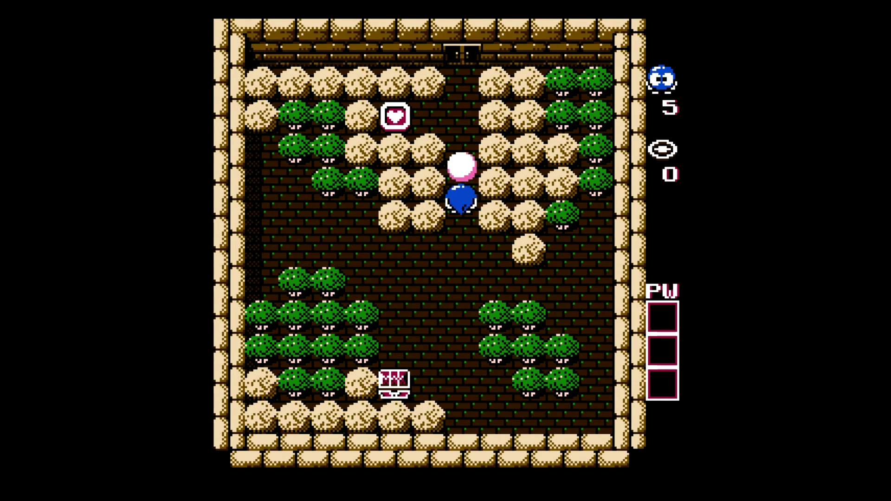
key(Up)
key(Left)
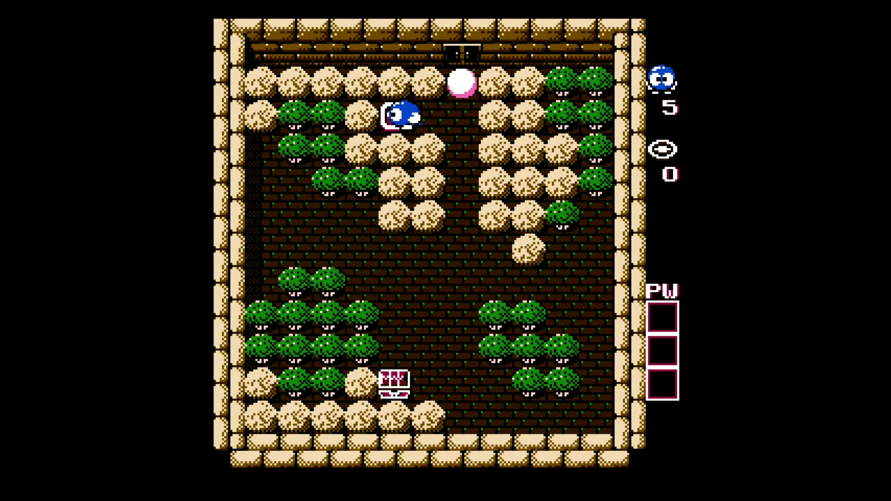
key(Right)
key(Down)
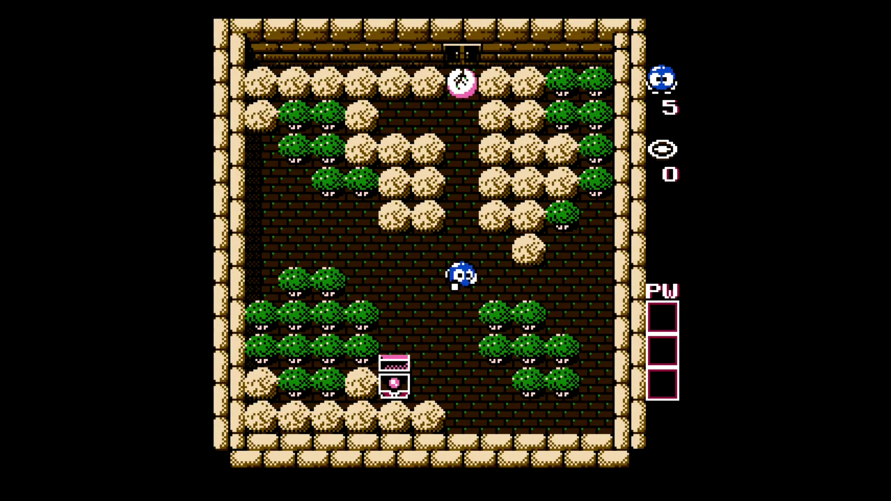
key(Left)
key(Right)
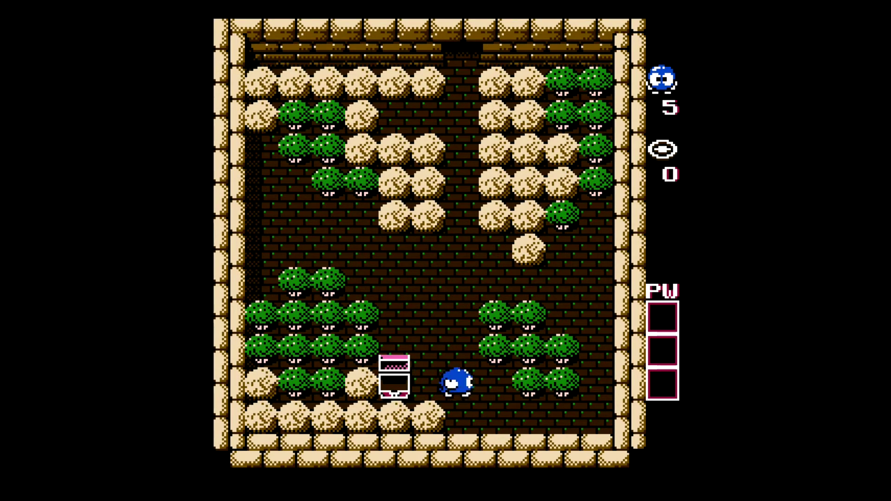
key(Up)
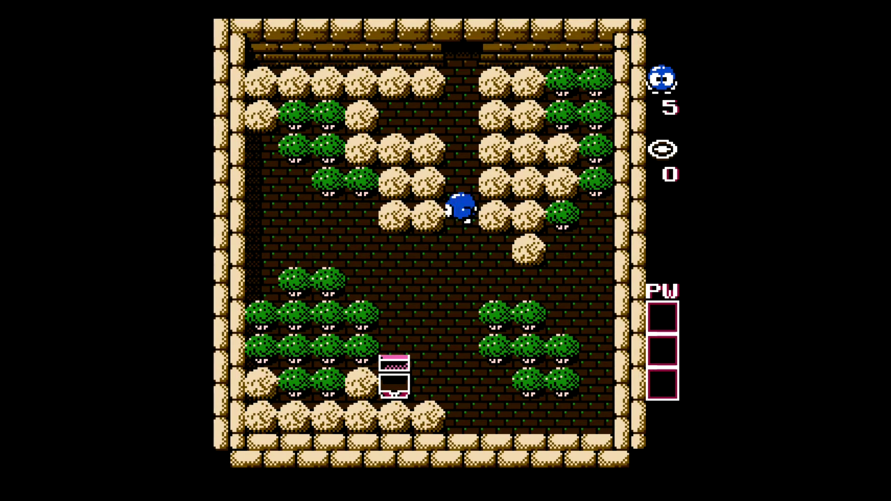
key(Up)
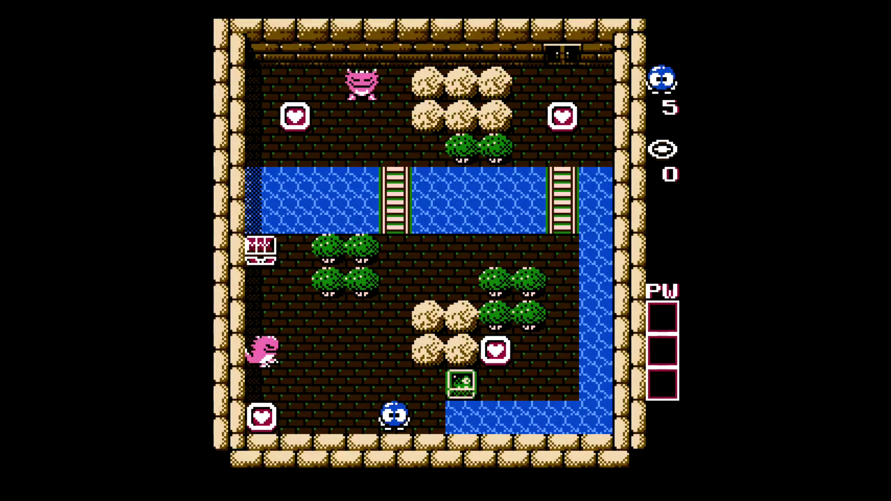
In the second room, collect the bottom-left heart and walk to the middle by the water channel.
key(Up)
key(Left)
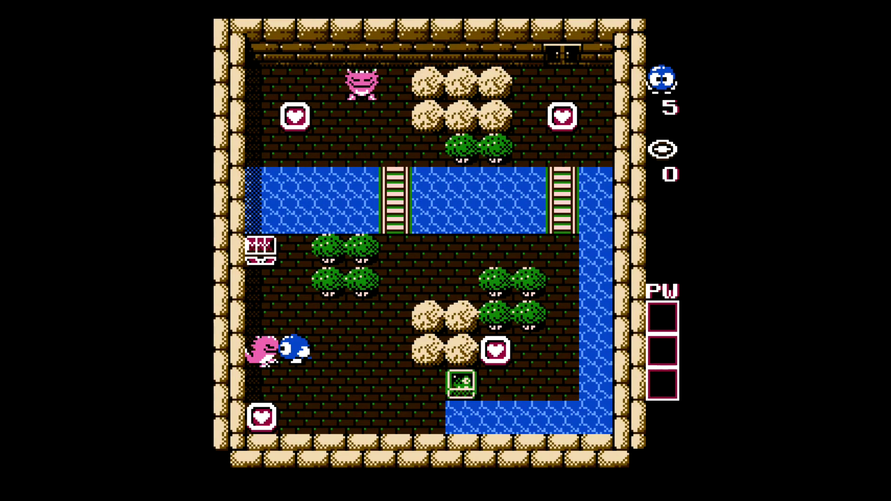
key(Down)
key(Left)
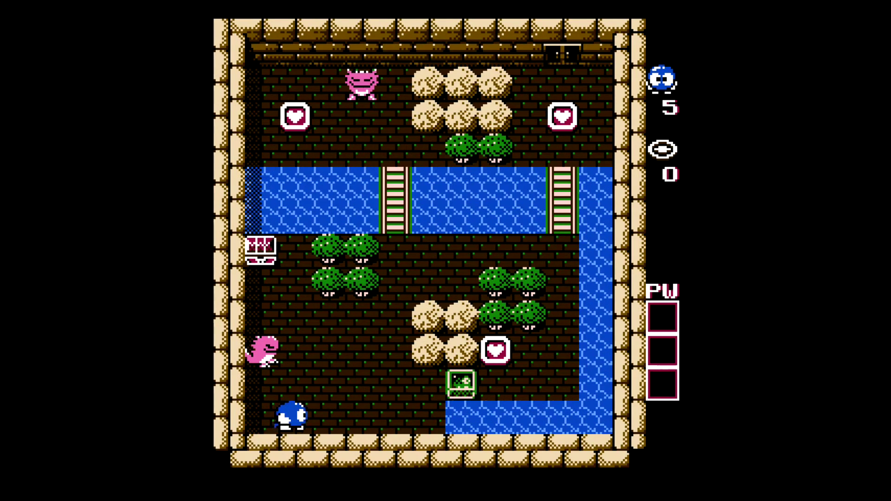
key(Right)
key(Up)
key(Up)
key(Right)
key(Up)
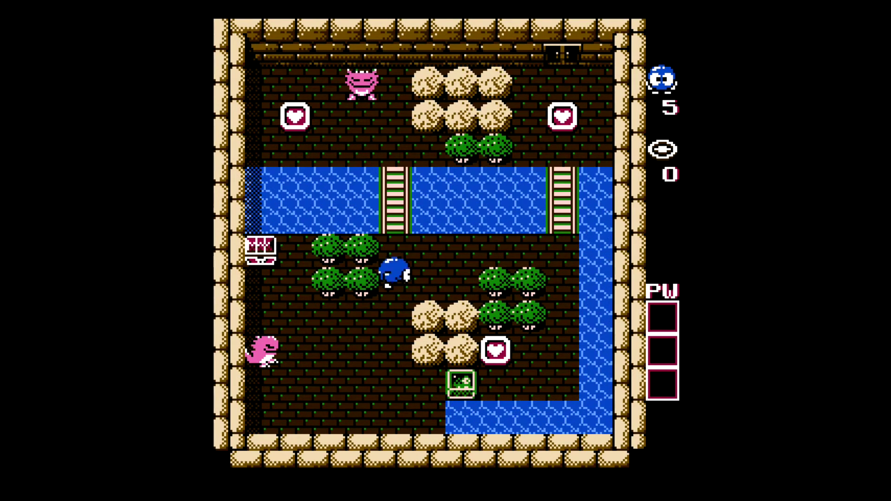
key(Right)
key(Up)
key(Right)
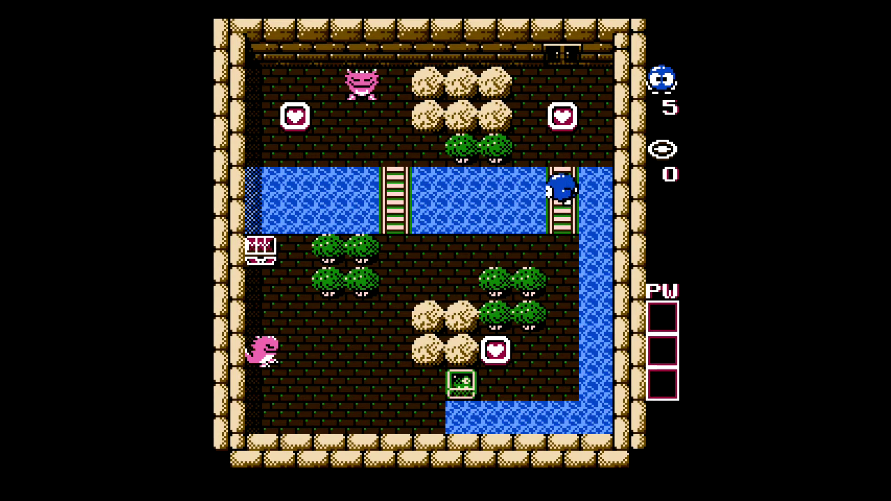
key(Up)
Cross the bridges to collect the top-right, lower and top-left hearts.
key(Down)
key(Down)
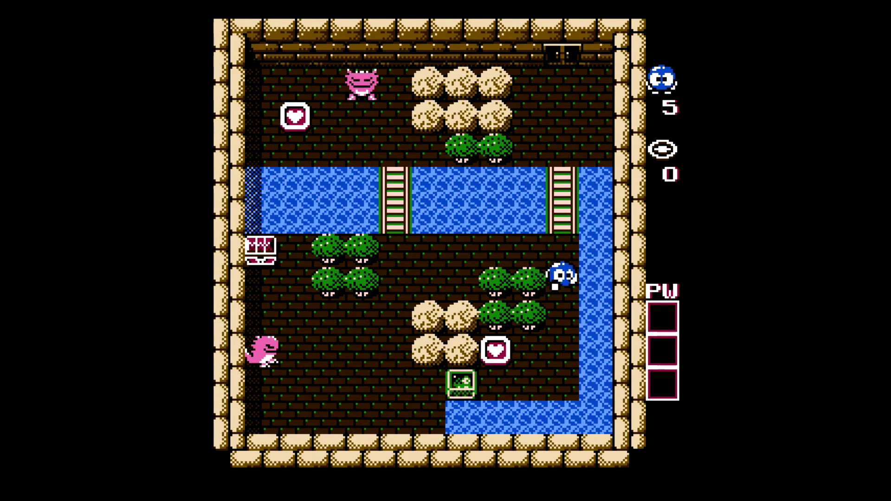
key(Left)
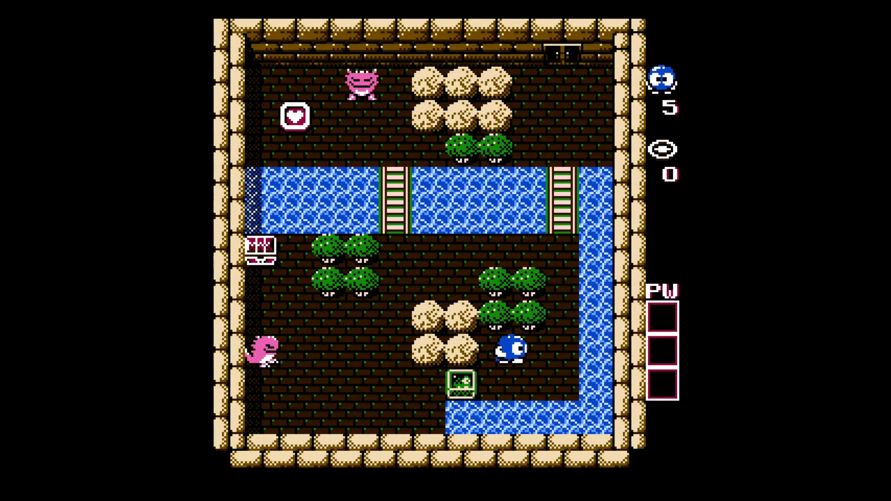
key(Right)
key(Up)
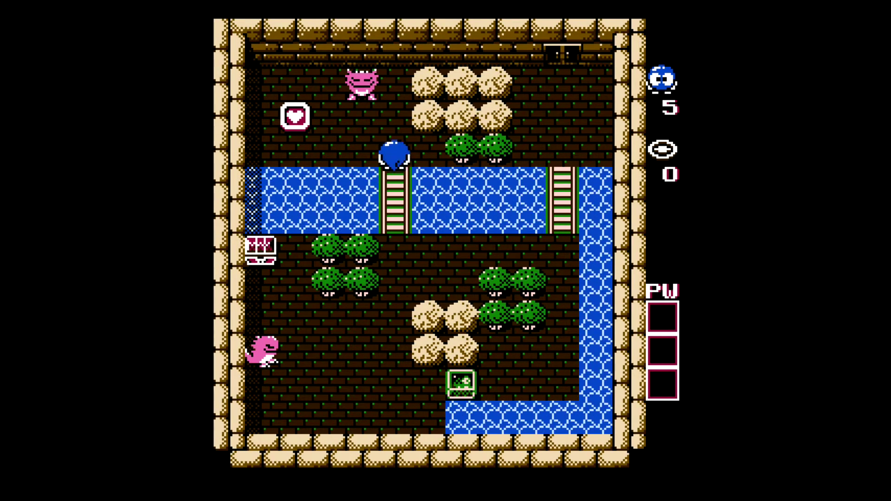
key(Up)
key(Left)
key(Right)
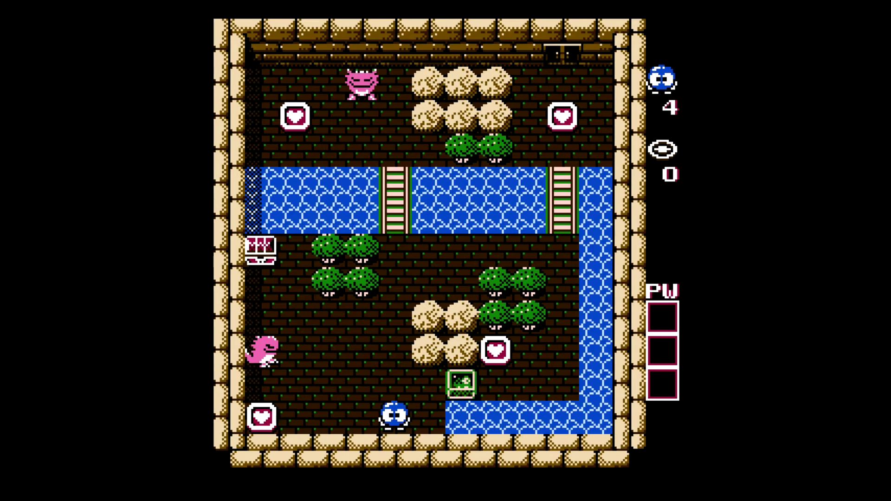
key(Up)
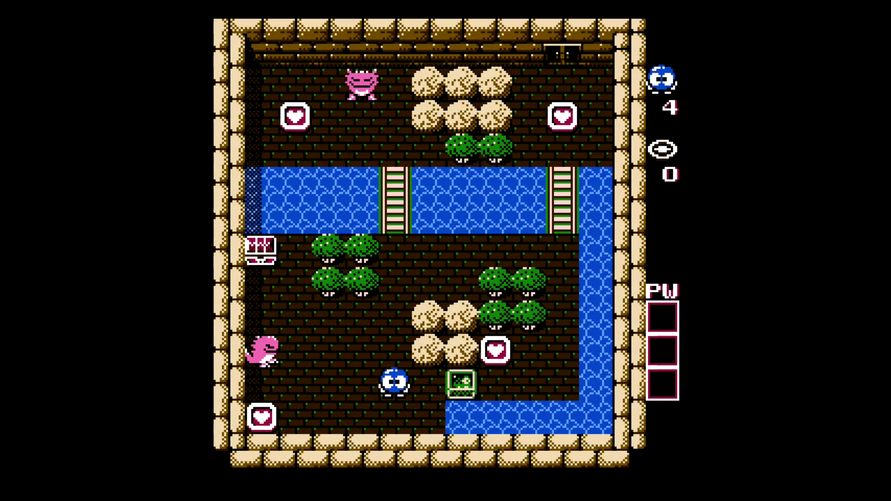
Leave Adventures of Lolo for the home menu and move to Adventures of Lolo 2.
key(Escape)
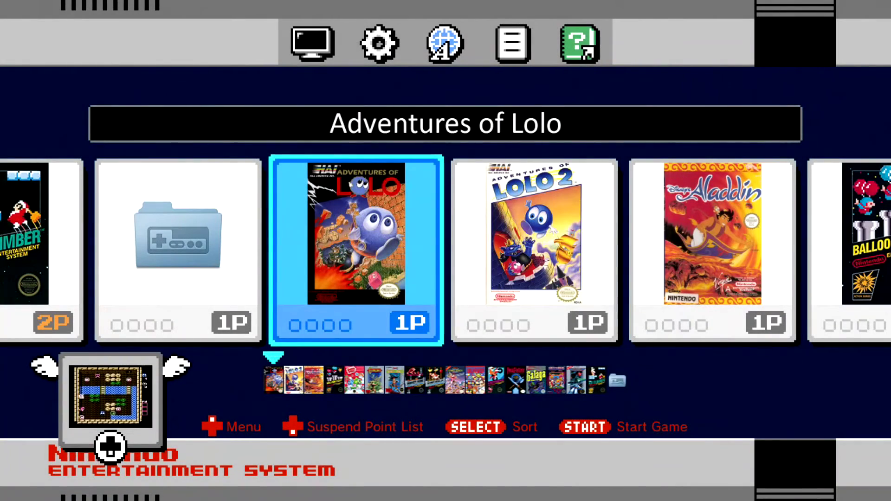
key(Right)
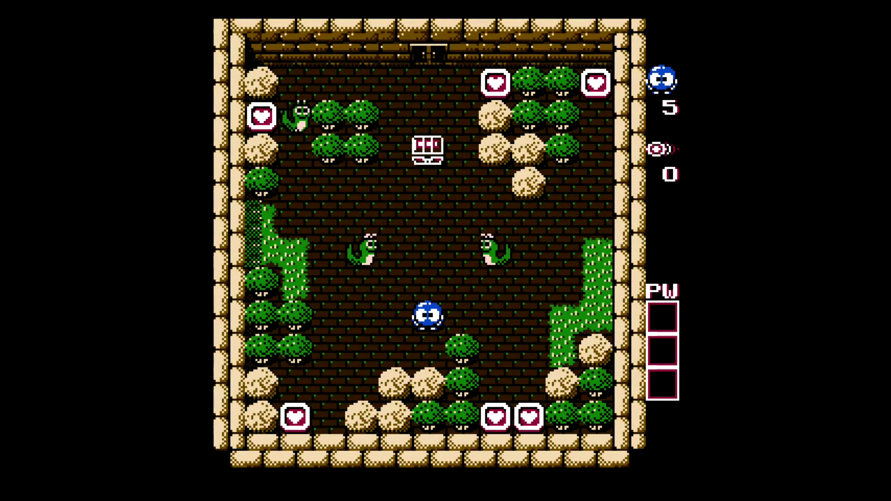
Walk Lolo to the bottom-left boulder and collect the bottom-left heart.
key(Left)
key(Down)
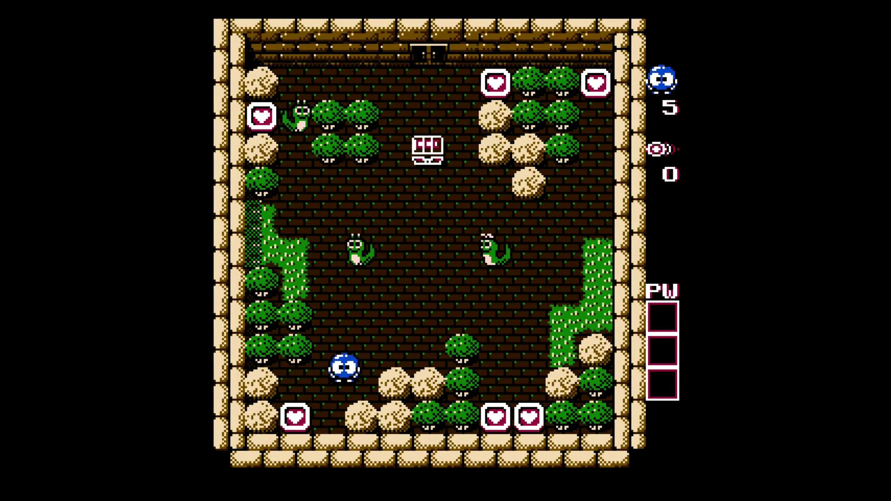
key(Left)
key(Down)
key(Up)
key(Left)
key(Down)
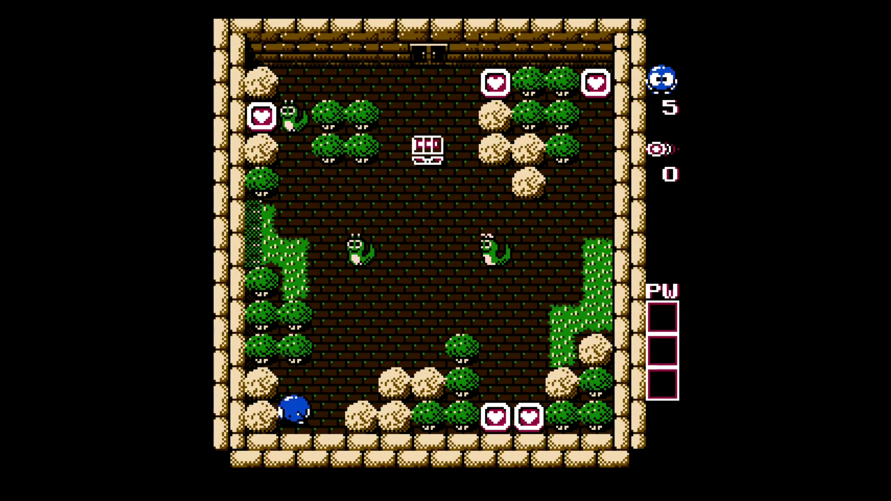
key(Up)
key(Right)
Collect both bottom-row hearts and the top-right heart.
key(Right)
key(Up)
key(Right)
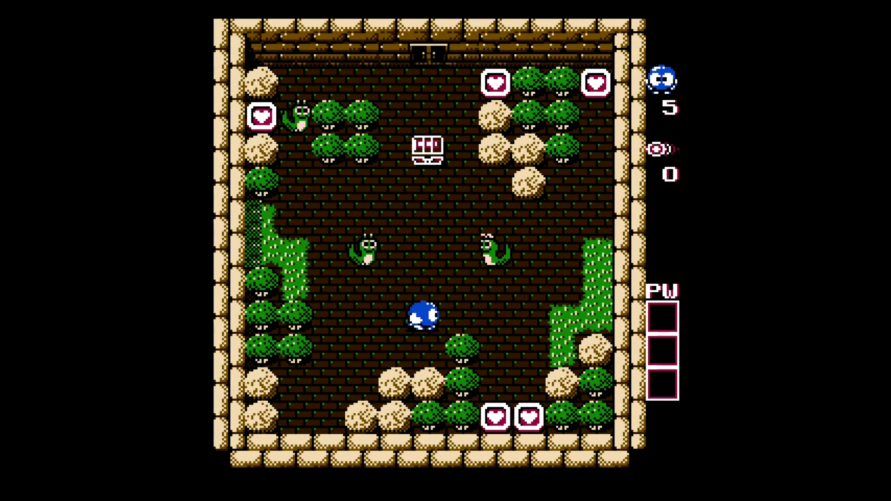
key(Right)
key(Down)
key(Right)
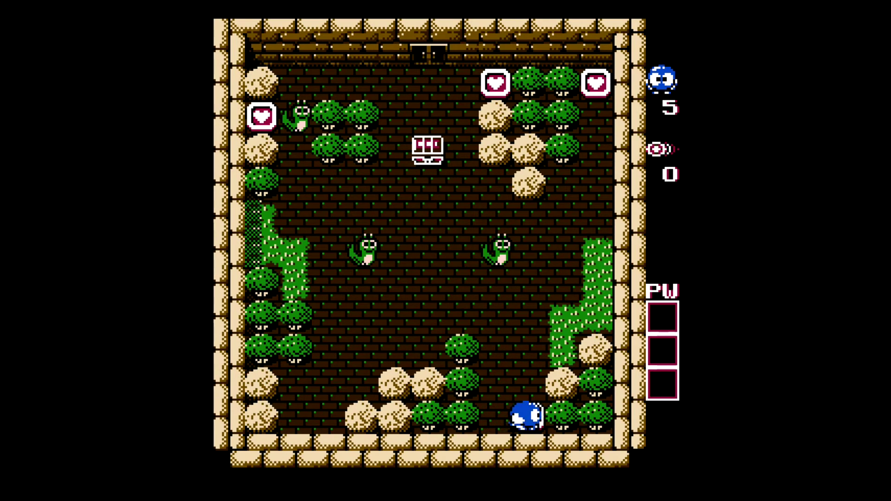
key(Up)
key(Up)
key(Right)
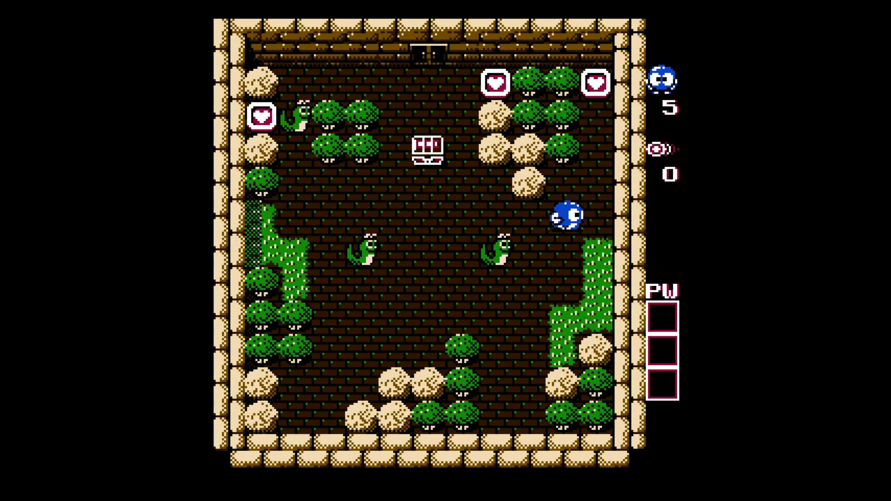
key(Up)
key(Right)
key(Up)
key(Down)
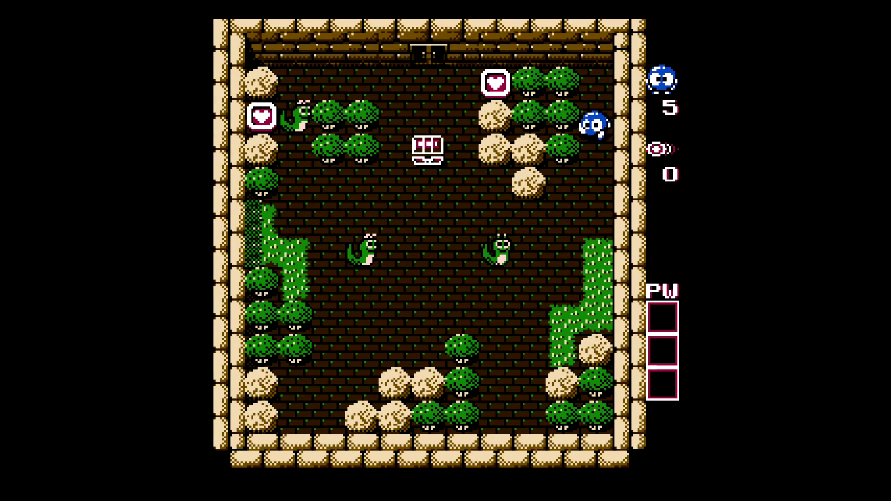
Walk Lolo down by the bottom bush to just below the left snake.
key(Down)
key(Left)
key(Down)
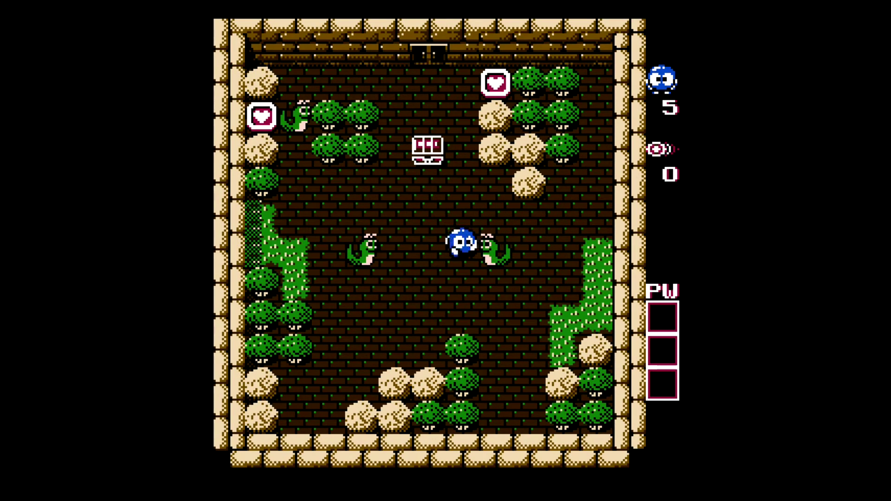
key(Left)
key(Right)
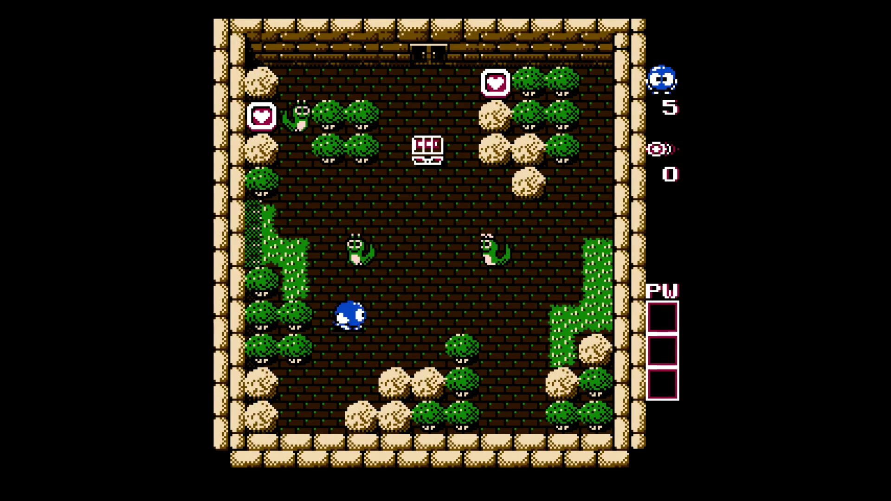
key(Up)
Go up beside the top-right boulders and collect the top heart for two shots.
key(Right)
key(Up)
key(Right)
key(Up)
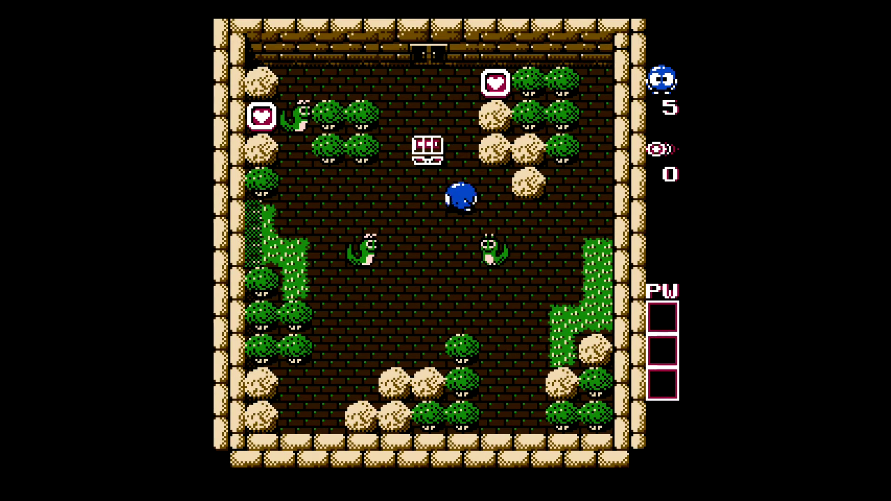
key(Up)
key(Right)
key(Left)
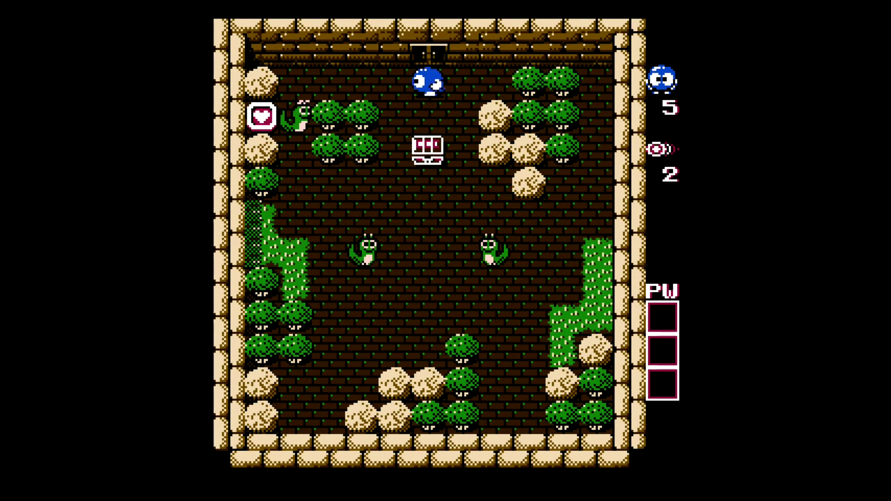
key(Down)
Move between the two snakes and shoot both into eggs.
key(Left)
key(Down)
key(Right)
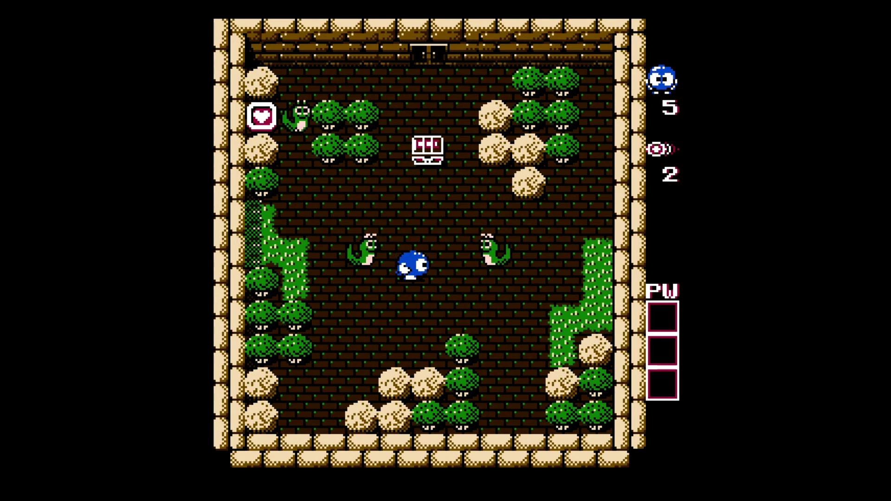
key(Up)
key(Right)
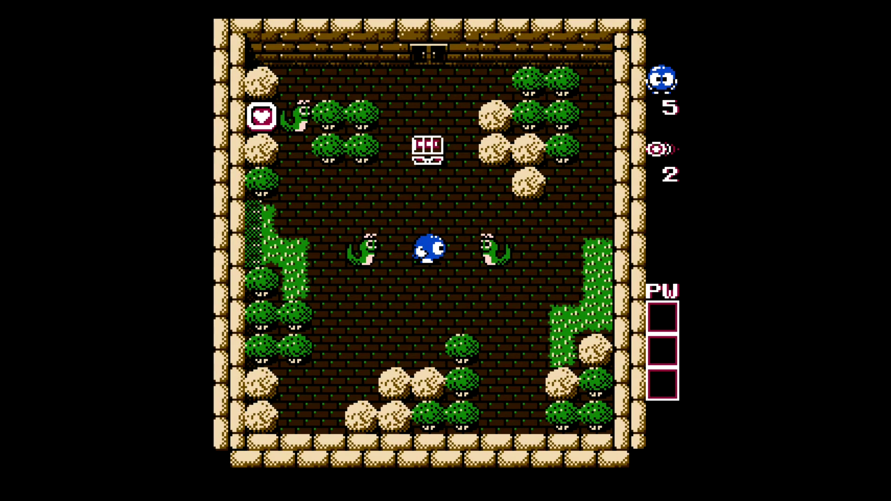
key(Up)
key(Down)
key(Right)
key(x)
key(Left)
key(x)
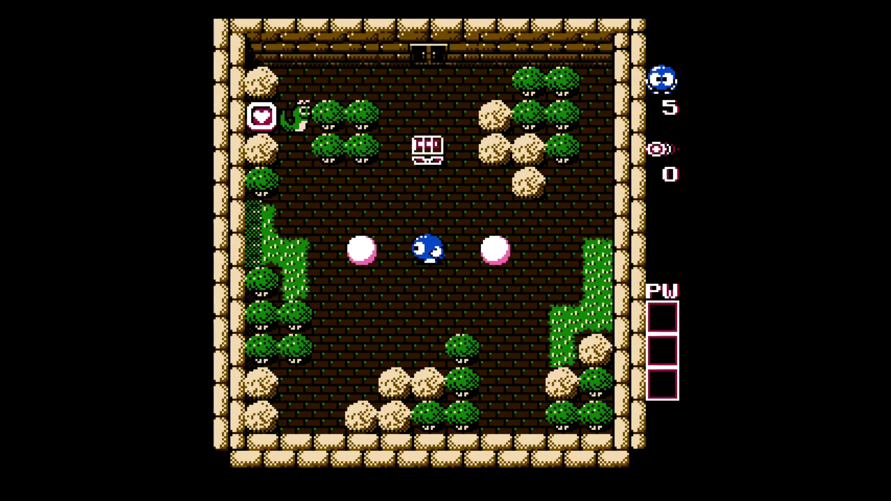
Push the left egg to the centre, walk down past the chest, then quit to the home menu.
key(Up)
key(Left)
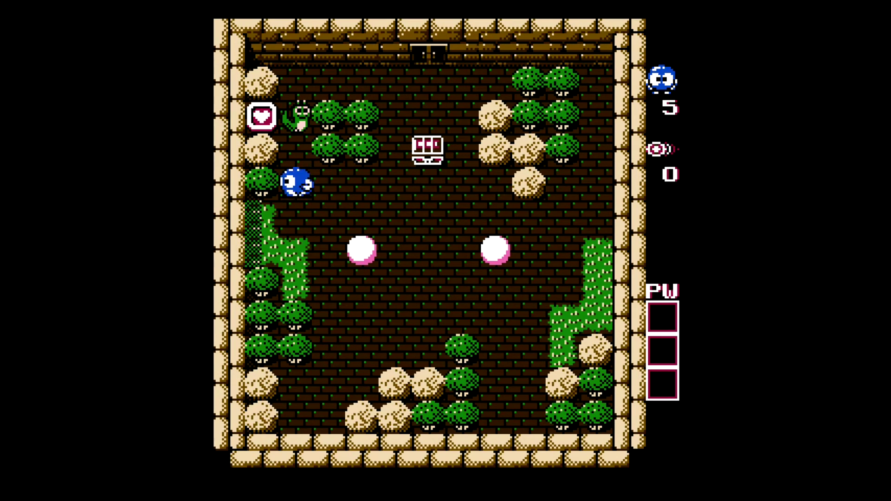
key(Up)
key(Down)
key(Right)
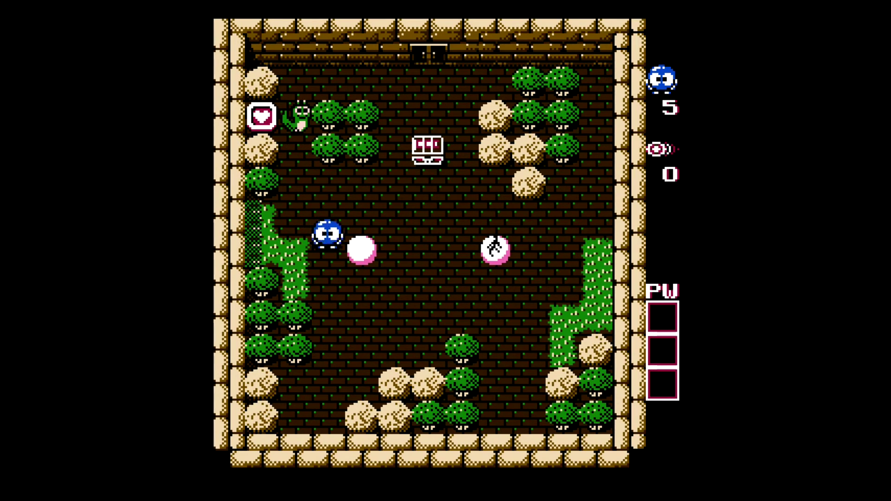
key(Right)
key(Left)
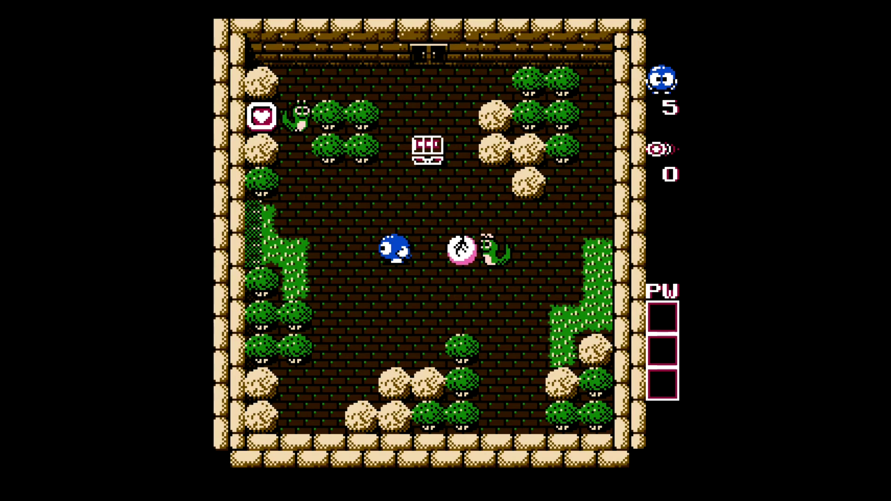
key(Down)
key(Right)
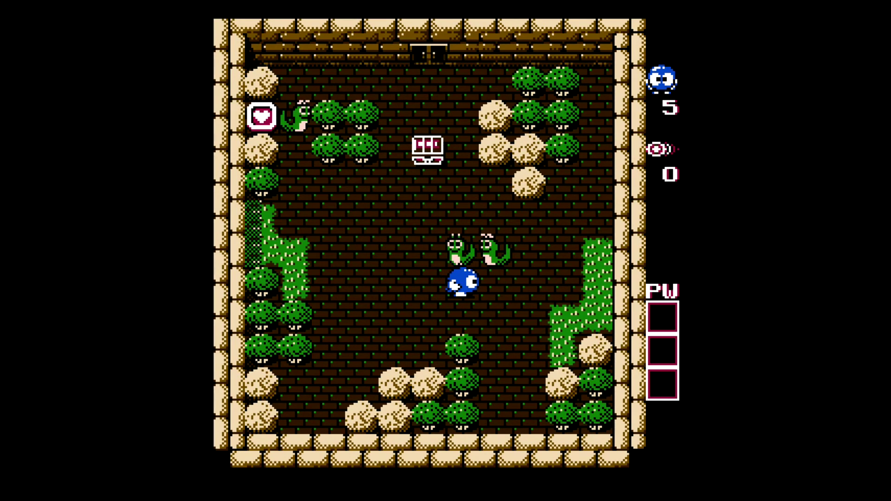
key(Left)
key(Up)
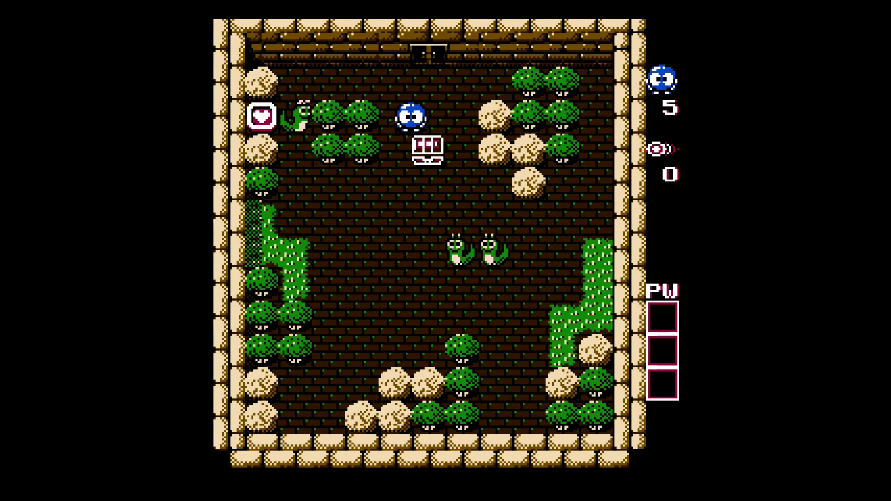
key(Right)
key(Down)
key(Down)
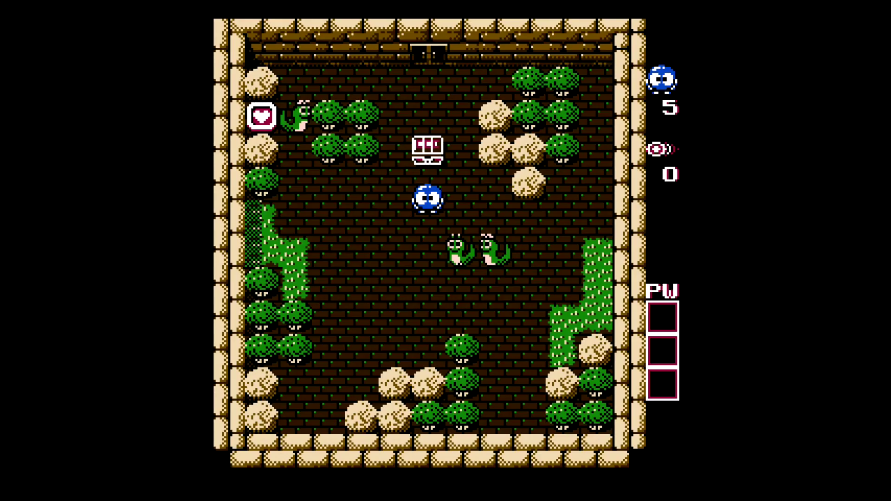
key(Escape)
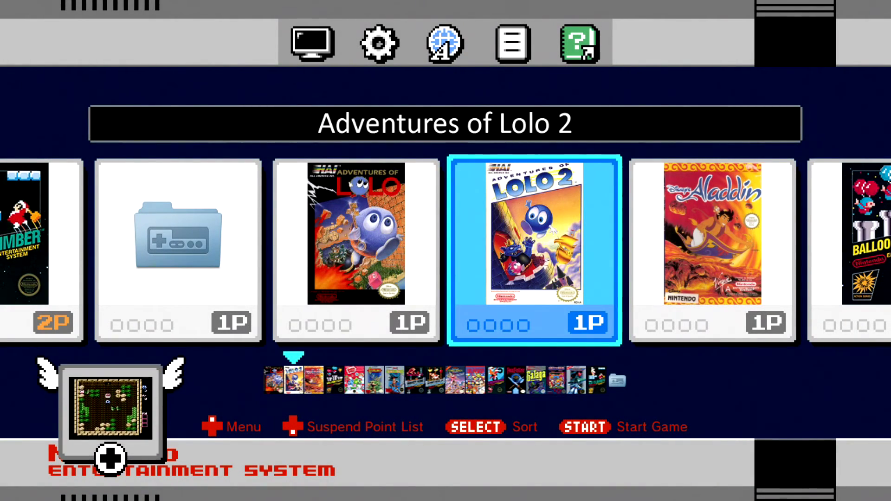
Move back left to the Kid Icarus and Zelda II folder.
key(Left)
key(Left)
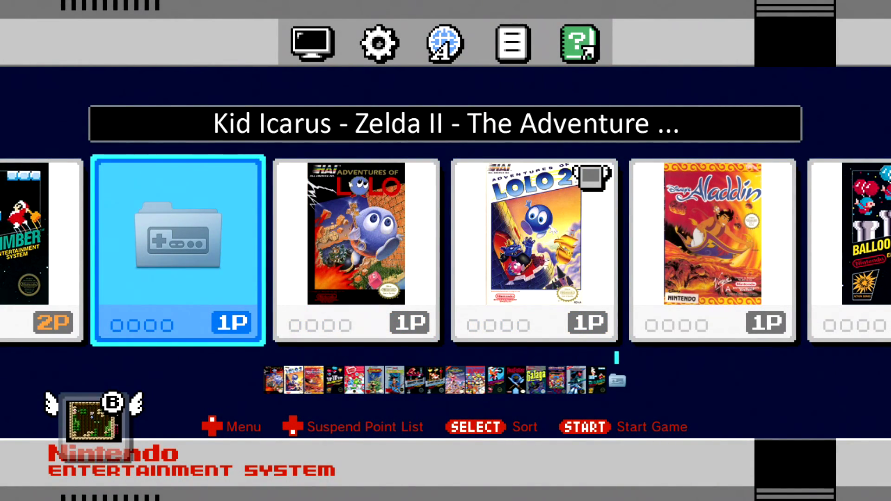